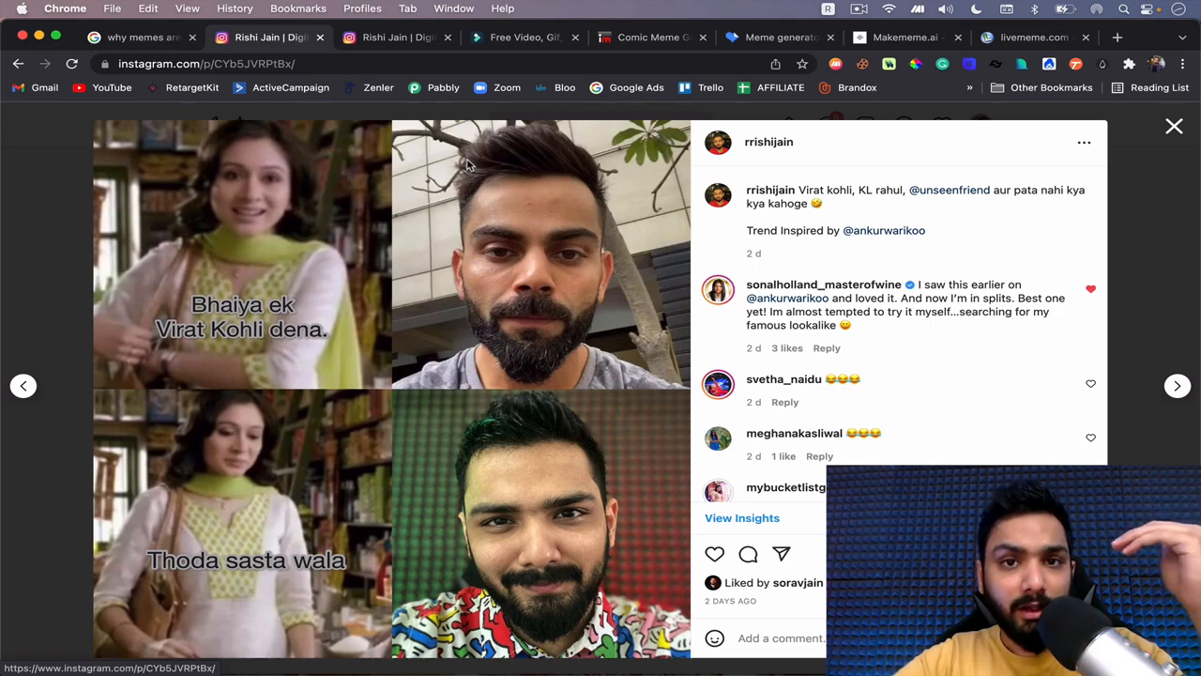
Step: Switch to the other open Instagram meme post, about automation, and look through its caption and comments
click(396, 42)
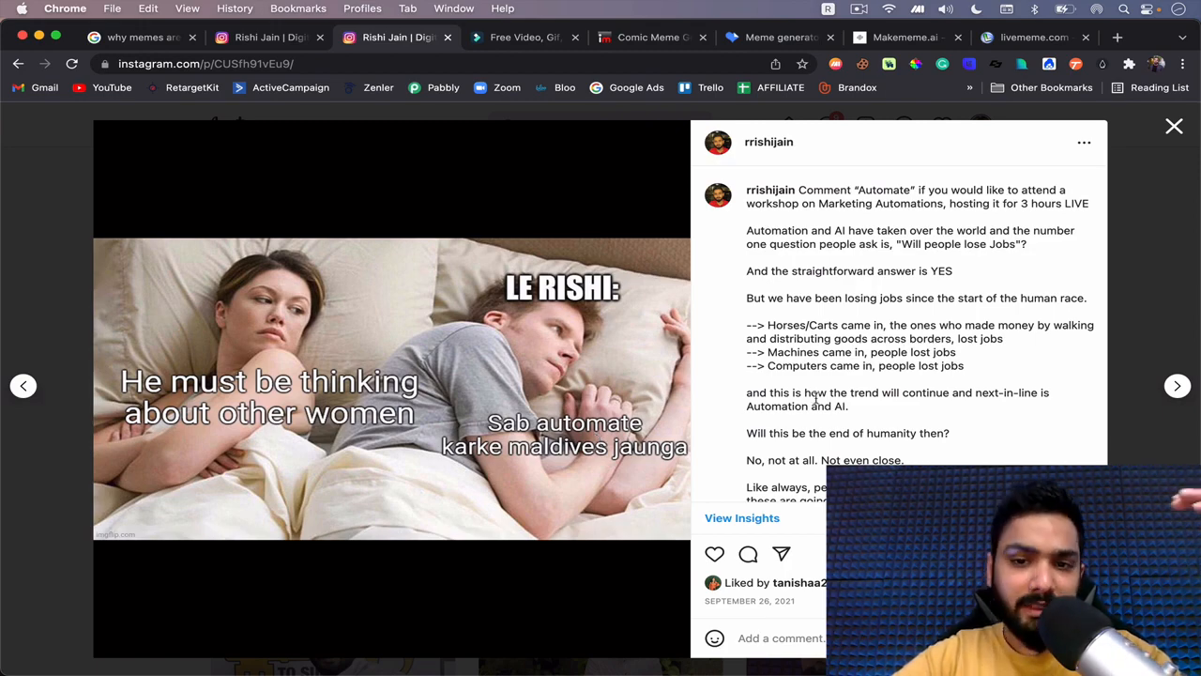
scroll(815, 401, down, 1)
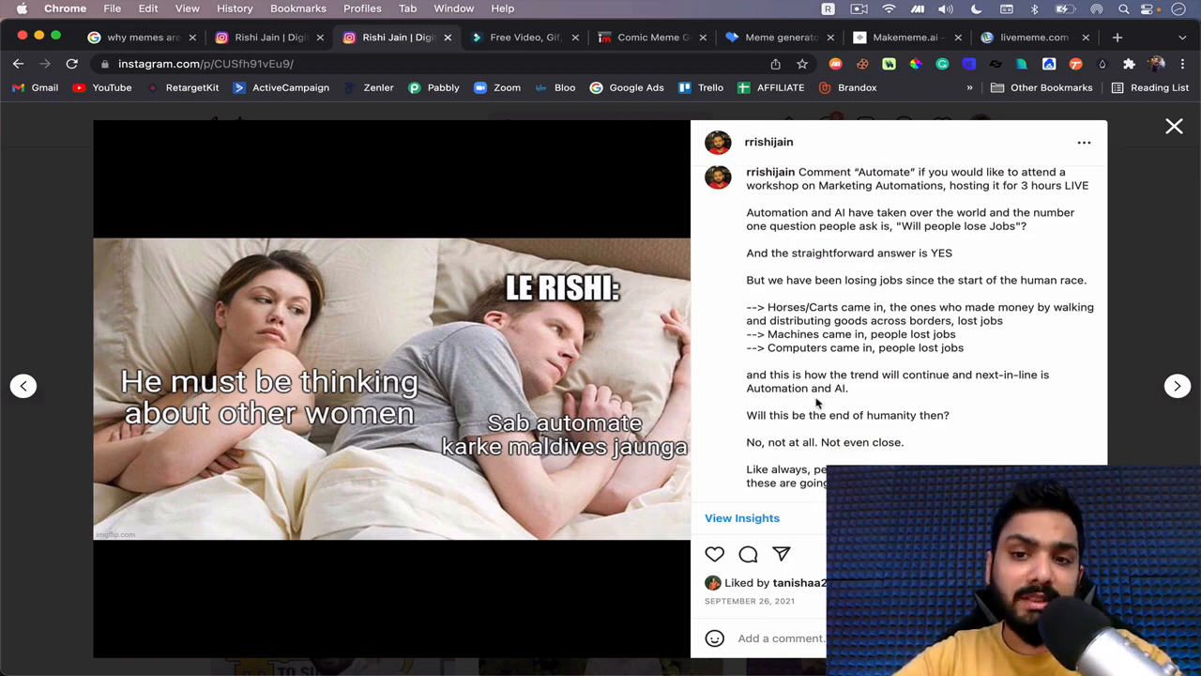
scroll(816, 401, down, 10)
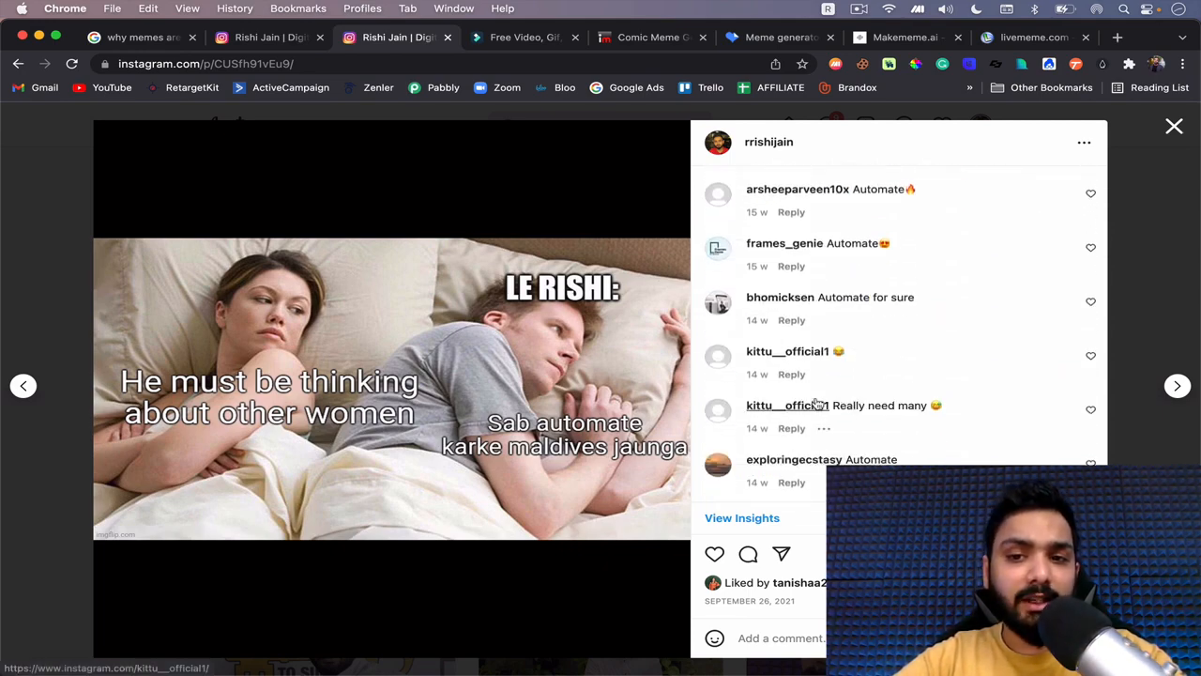
scroll(817, 404, up, 5)
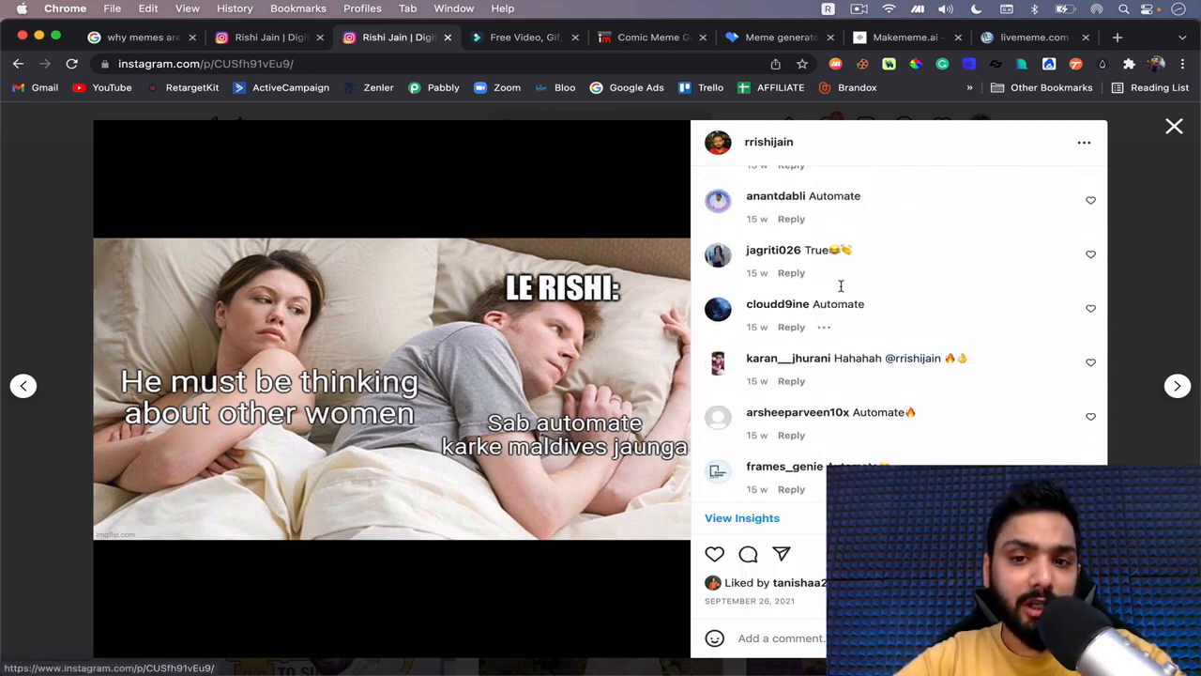
scroll(841, 285, up, 8)
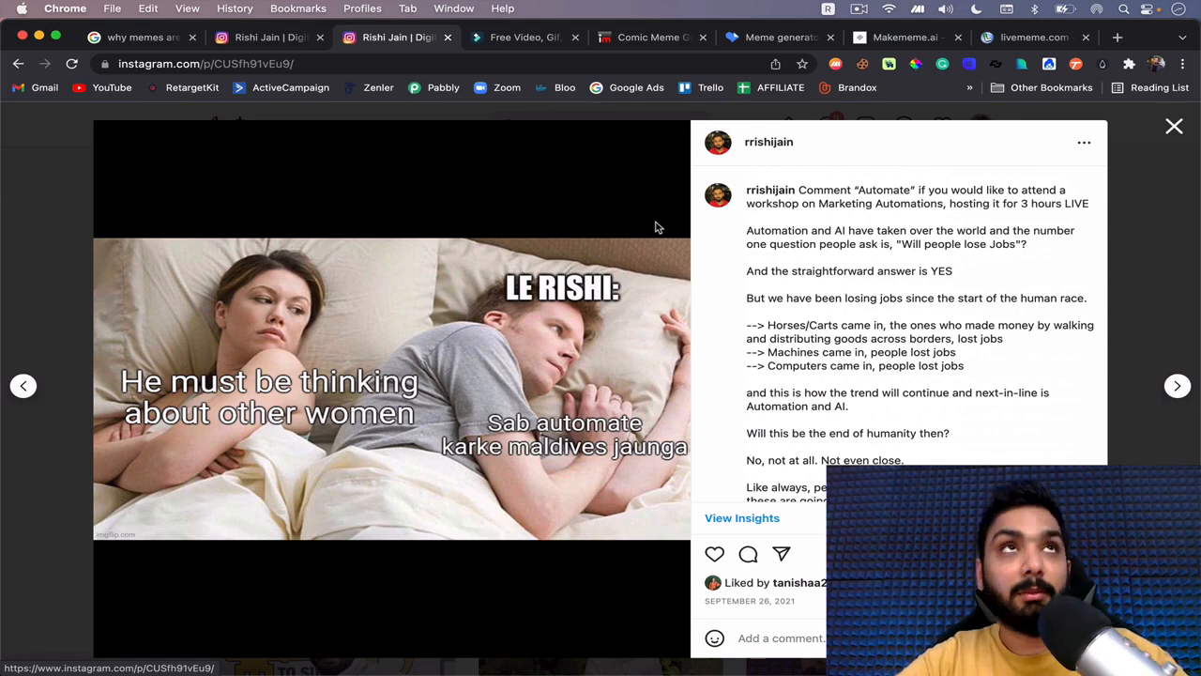
click(859, 9)
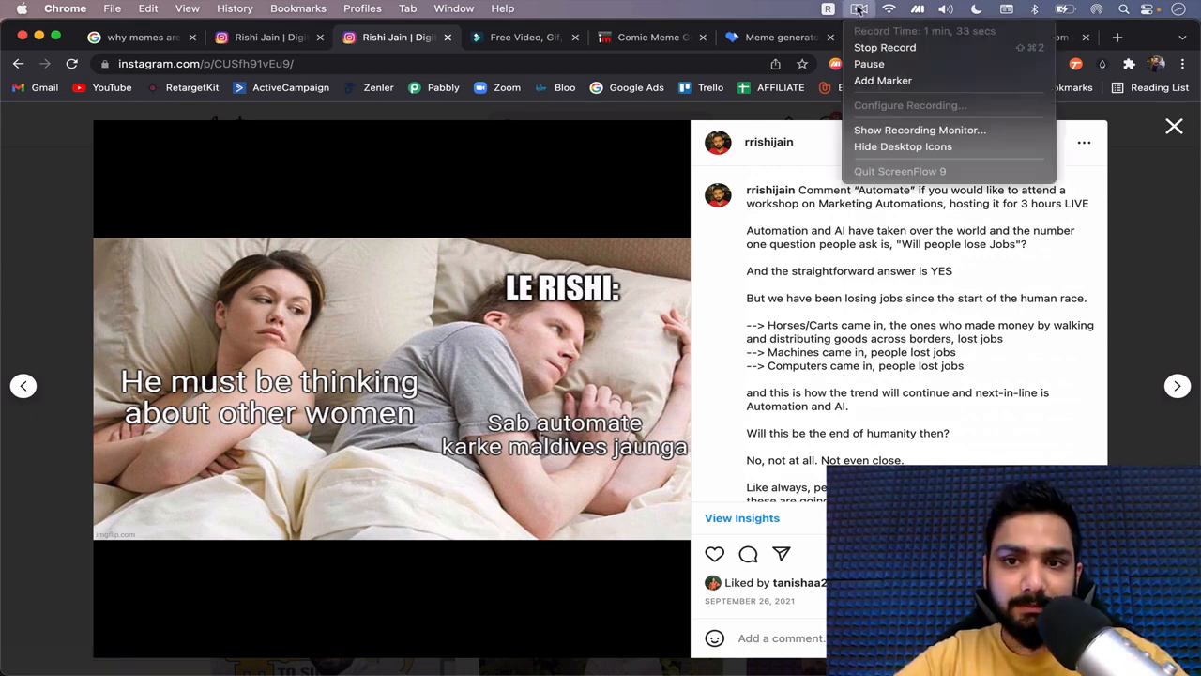
click(869, 63)
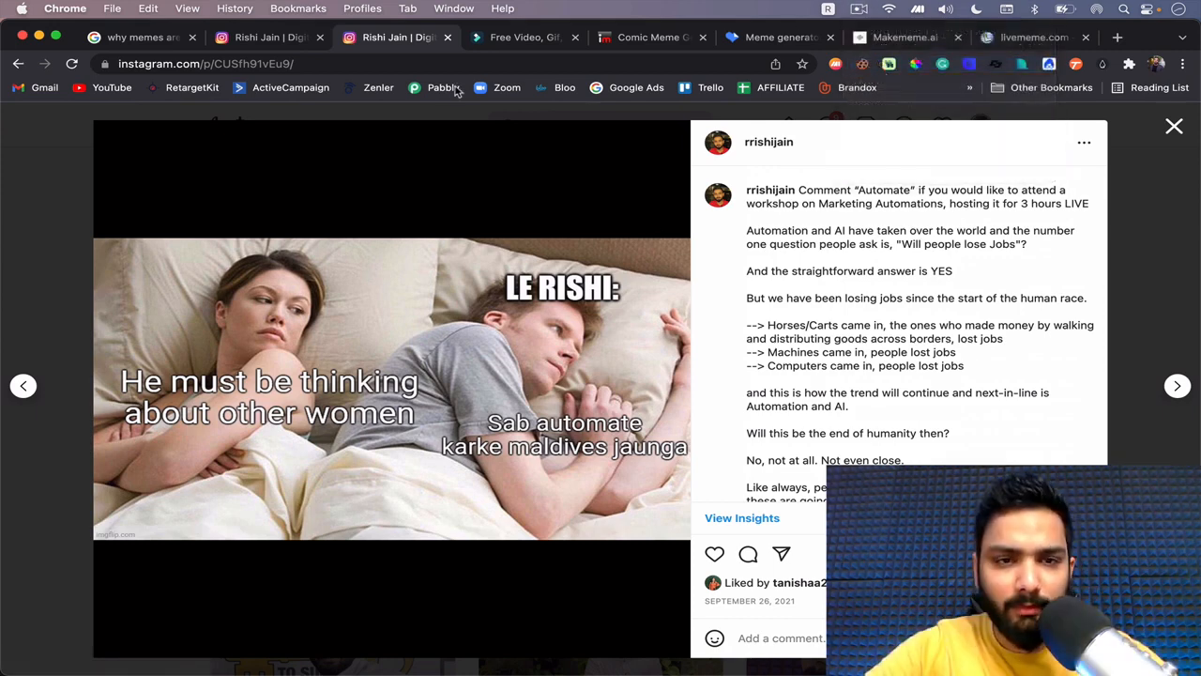
Step: Switch to the Filmora online meme maker and upload DSC00519.JPG from Downloads, accepting the default crop
click(500, 39)
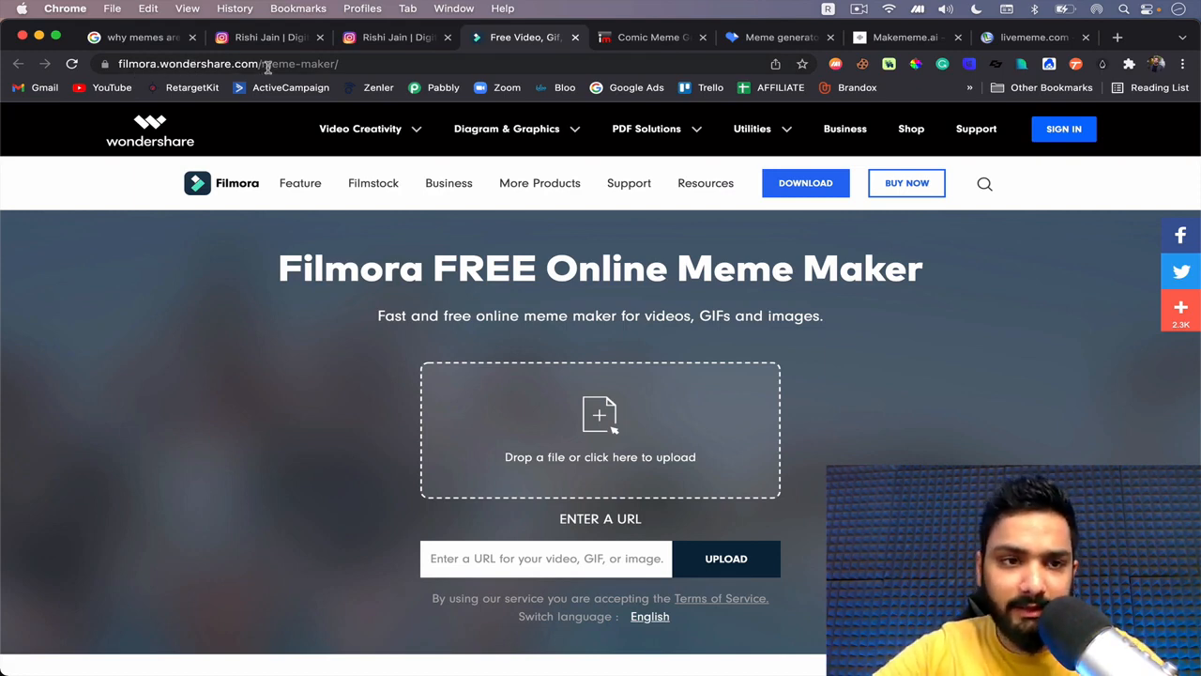
scroll(404, 426, down, 1)
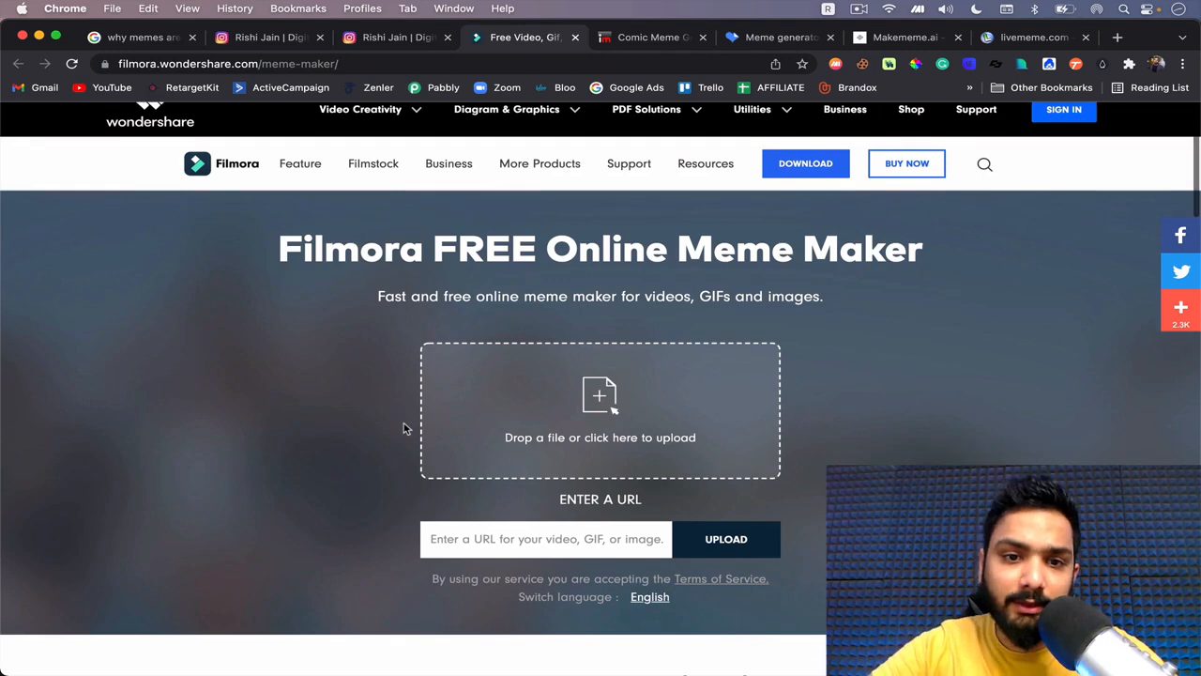
scroll(404, 426, up, 1)
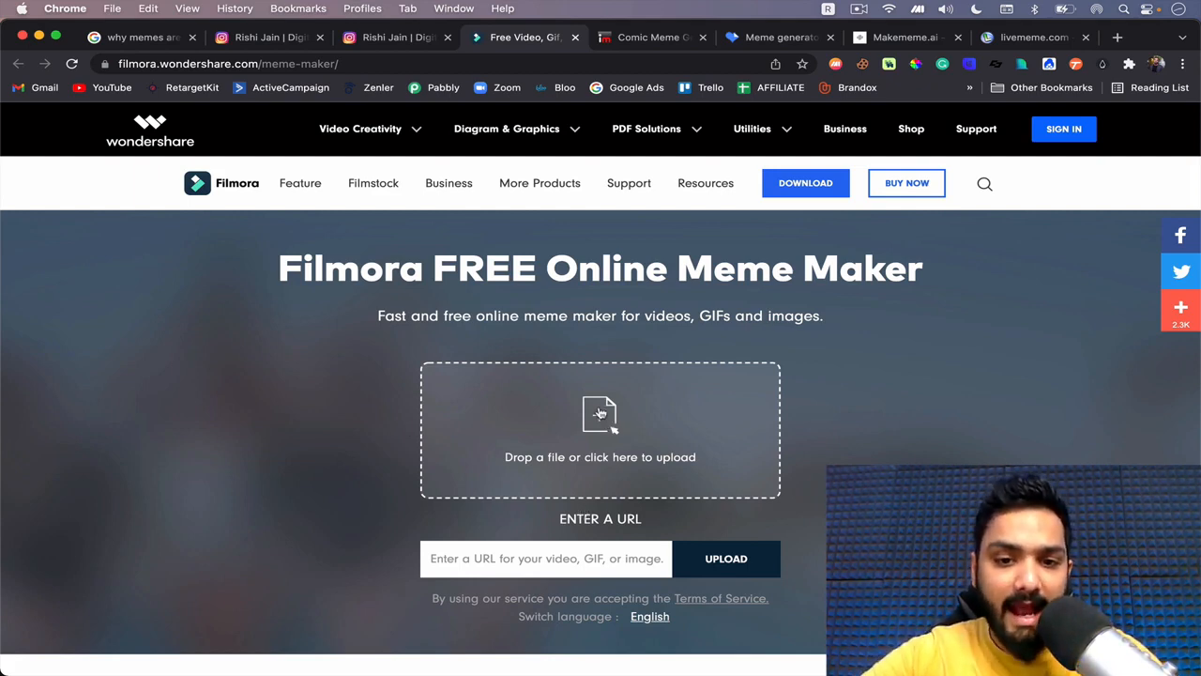
click(600, 413)
click(290, 172)
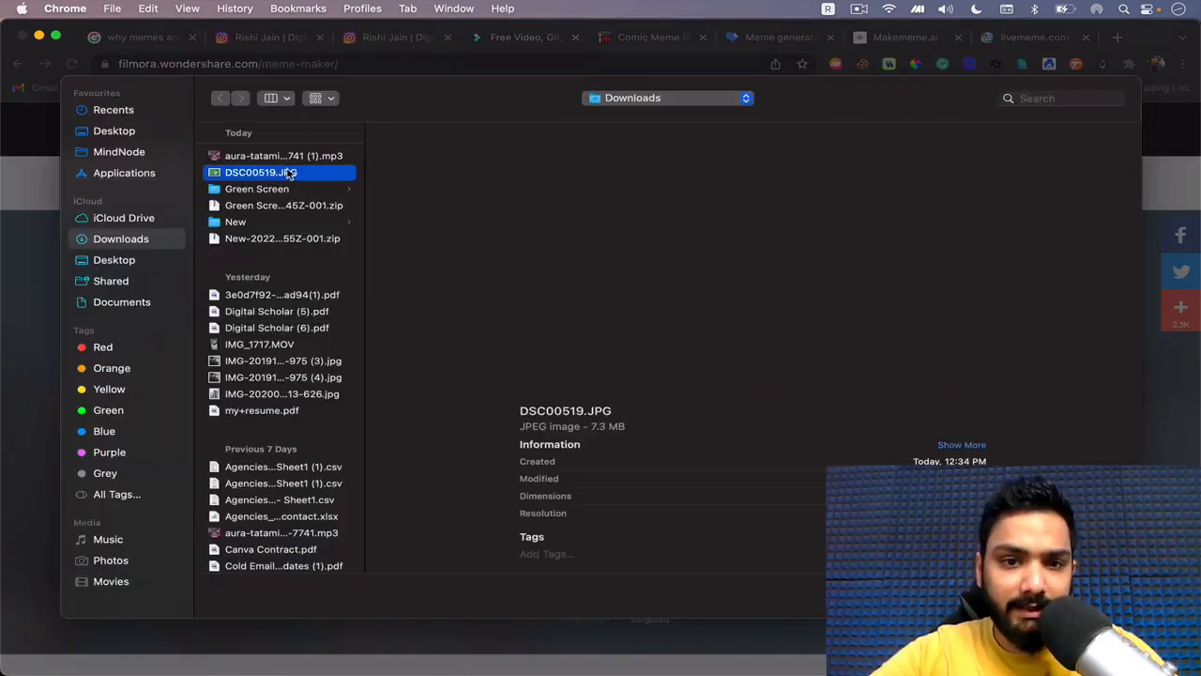
double_click(290, 173)
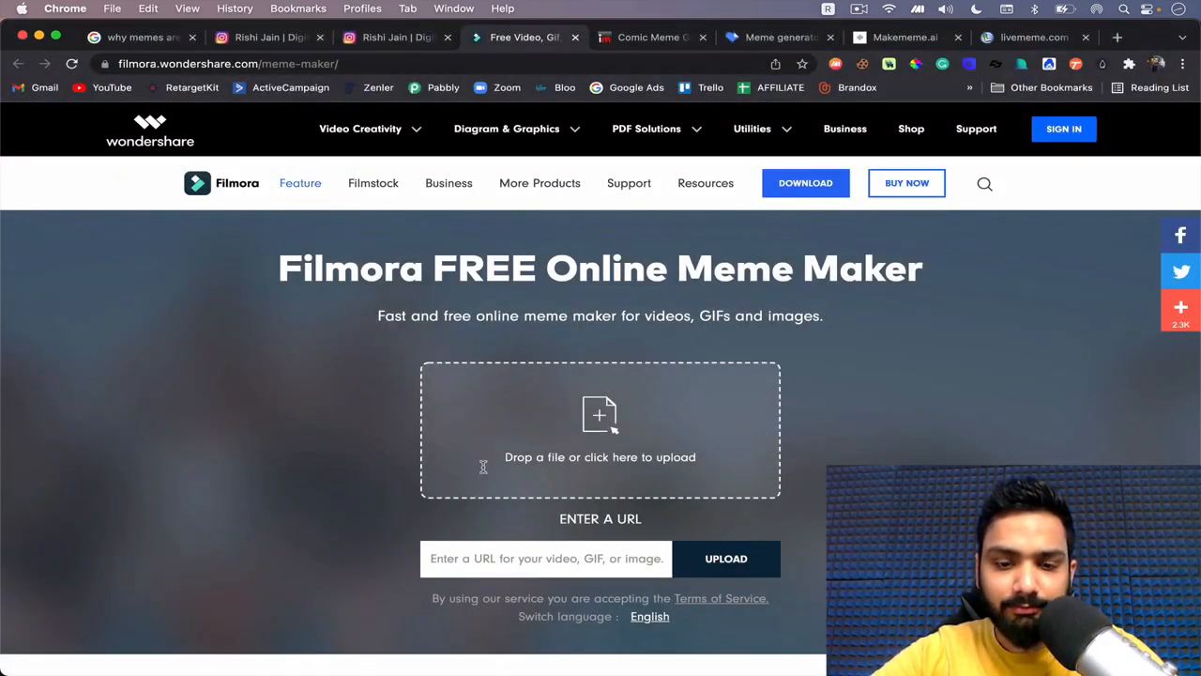
scroll(623, 520, down, 1)
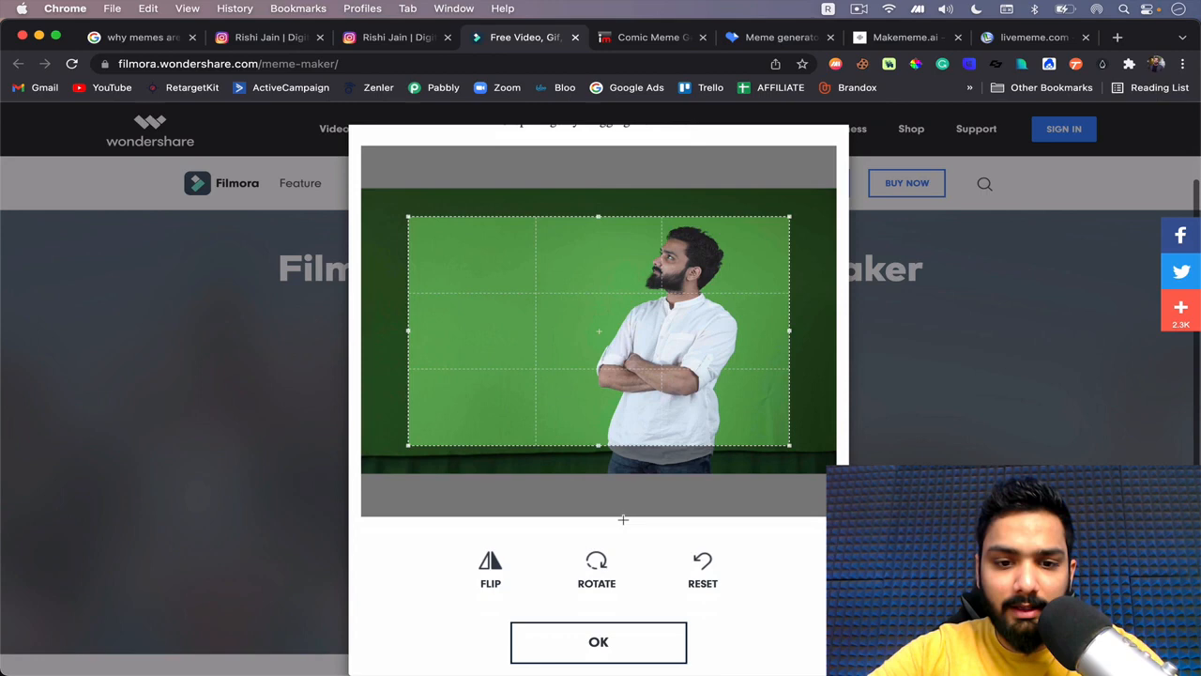
click(617, 652)
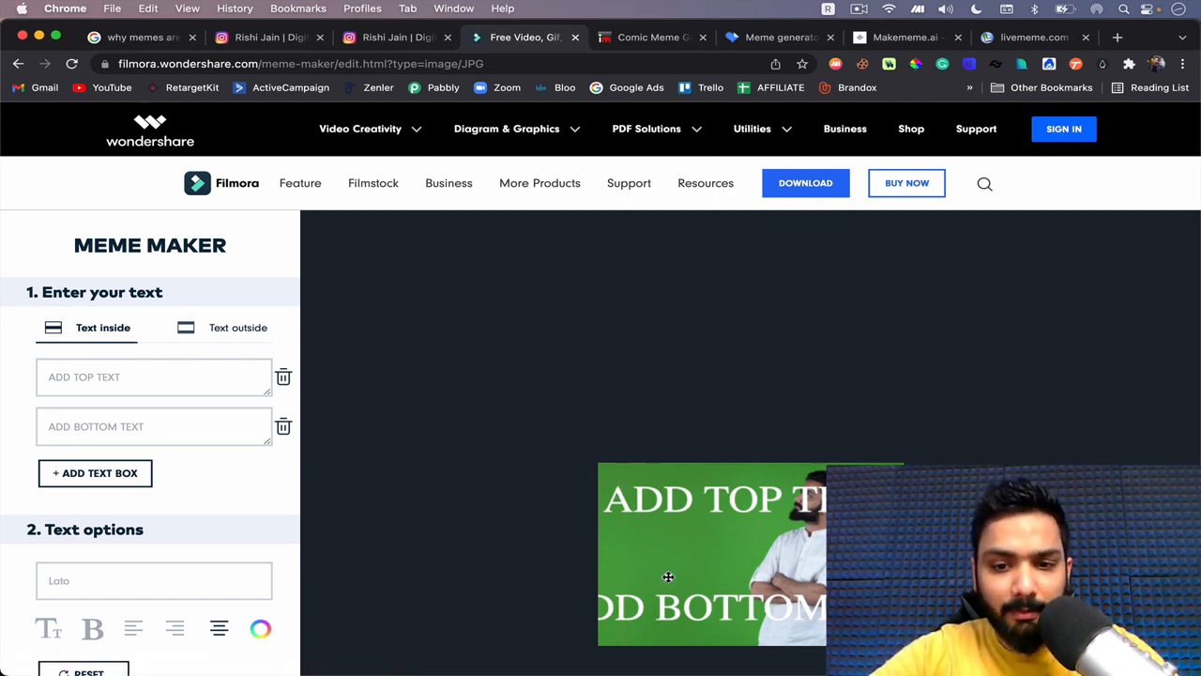
Step: Add "Traditional Marketing" as the top text and "Digital Marketing" as the bottom text inside the image
click(139, 372)
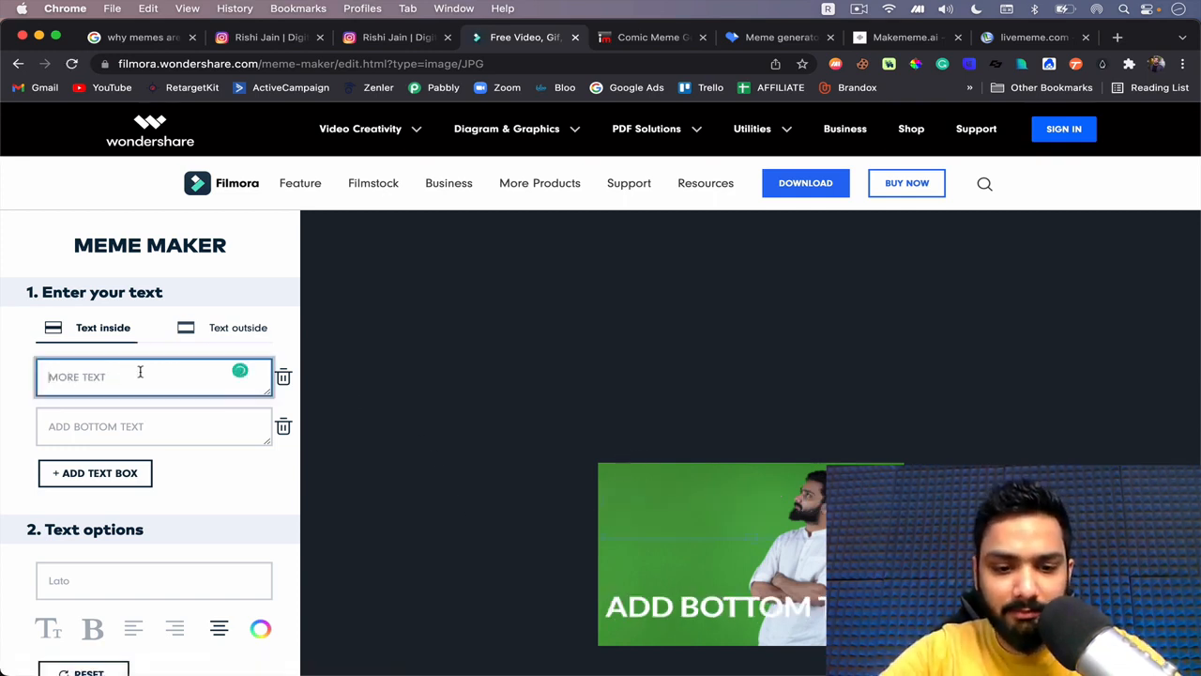
text(Traditional Marketing)
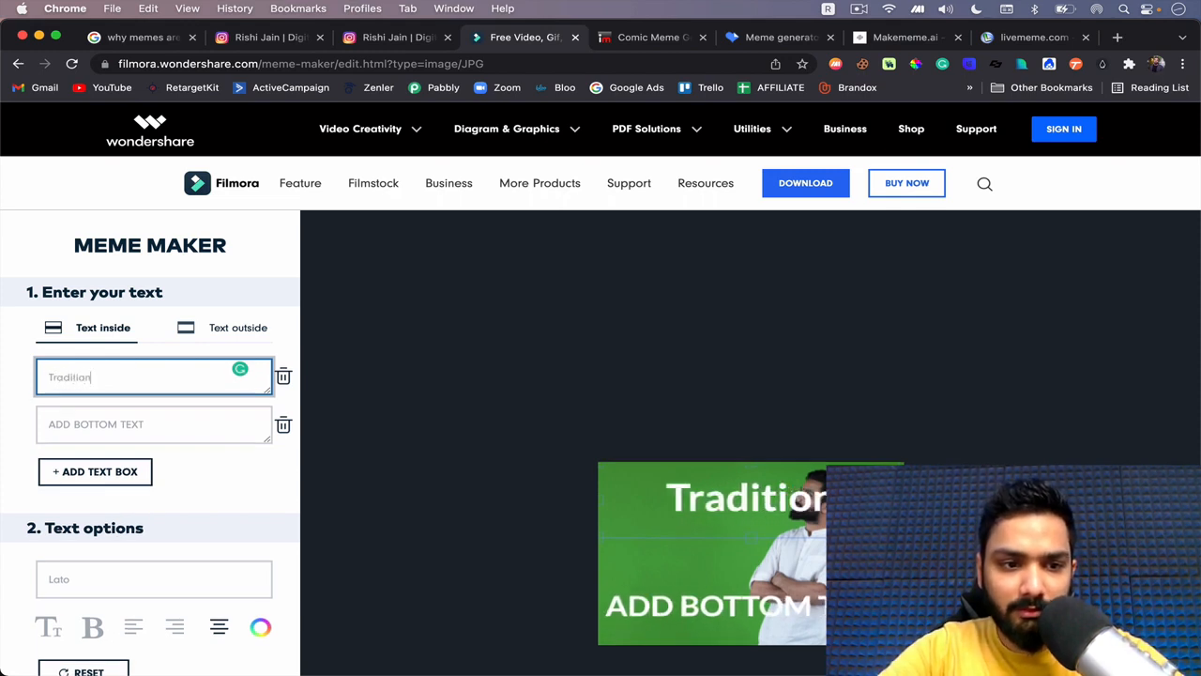
click(131, 423)
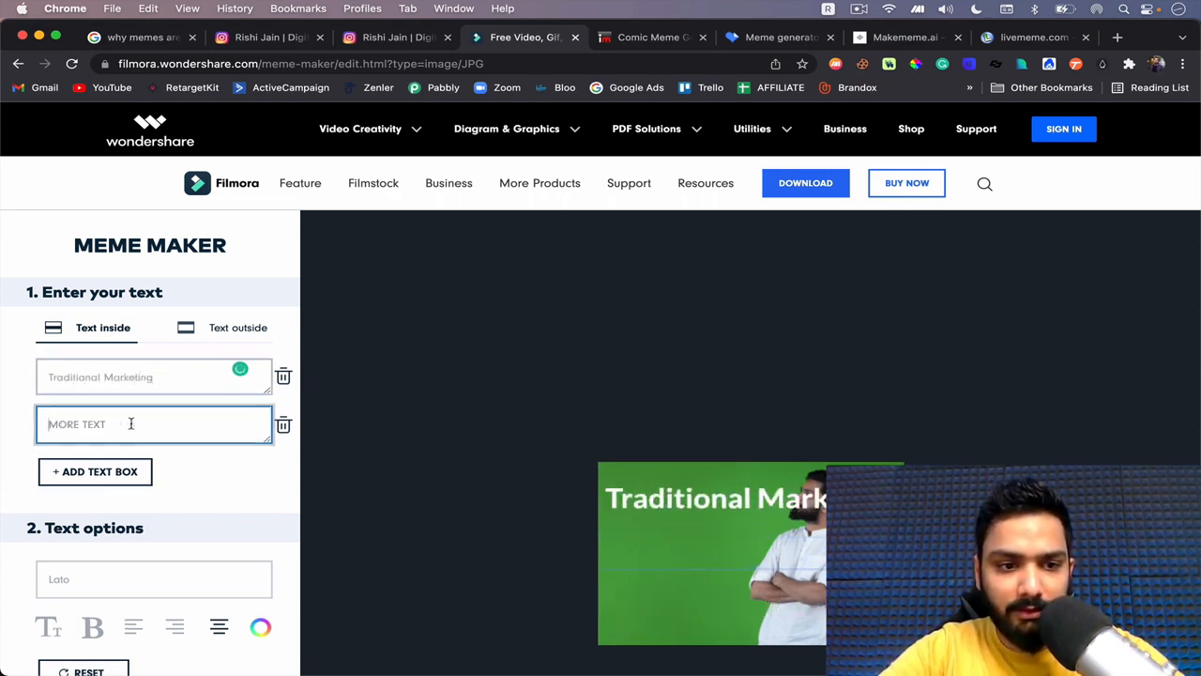
text(Digital Marketing)
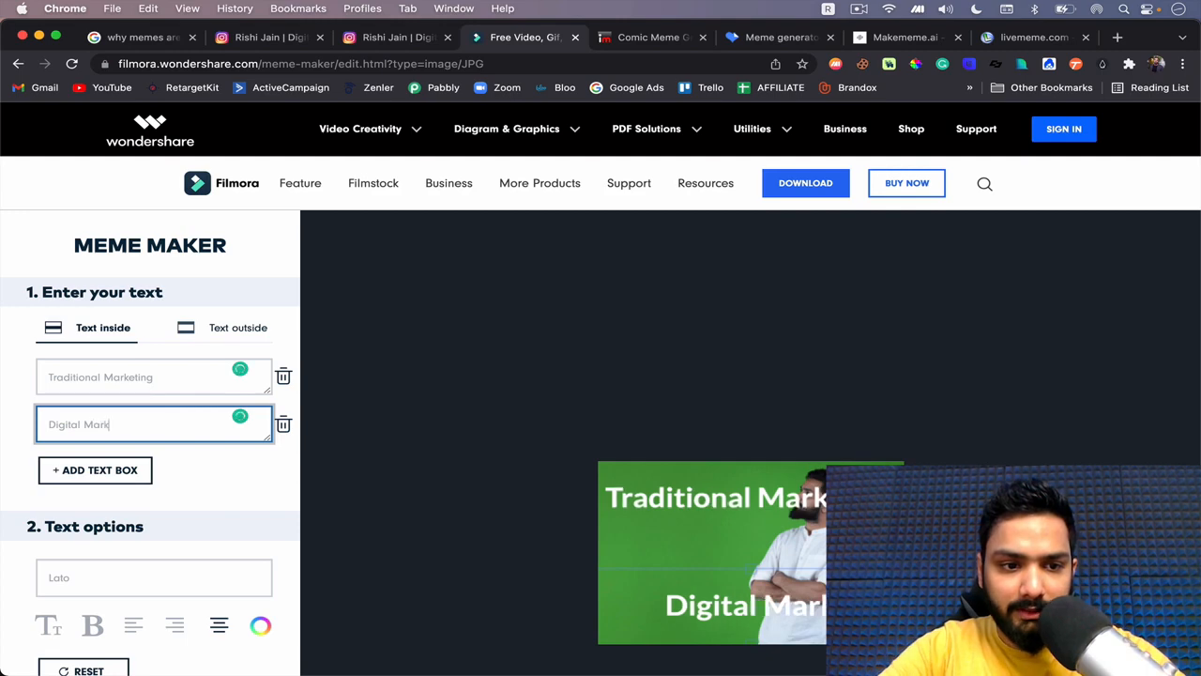
Step: Switch the meme to text outside the image and replace the outside top text with "Kids these days"
click(221, 329)
scroll(244, 329, down, 3)
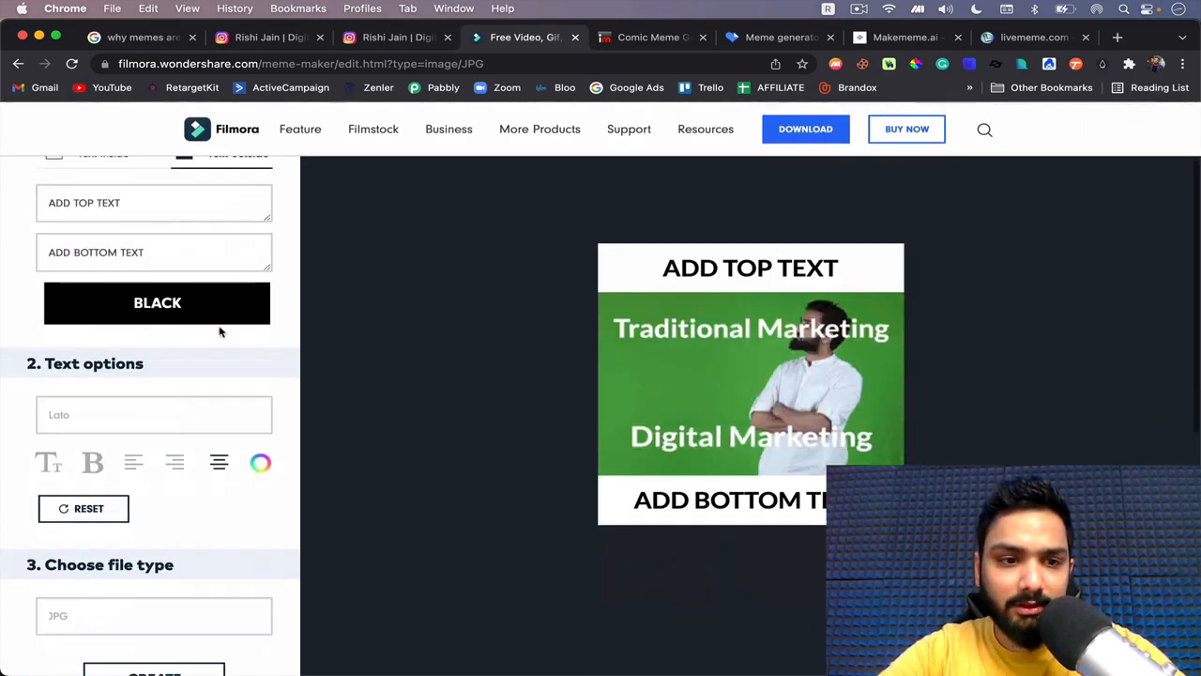
scroll(171, 252, up, 3)
scroll(170, 256, down, 4)
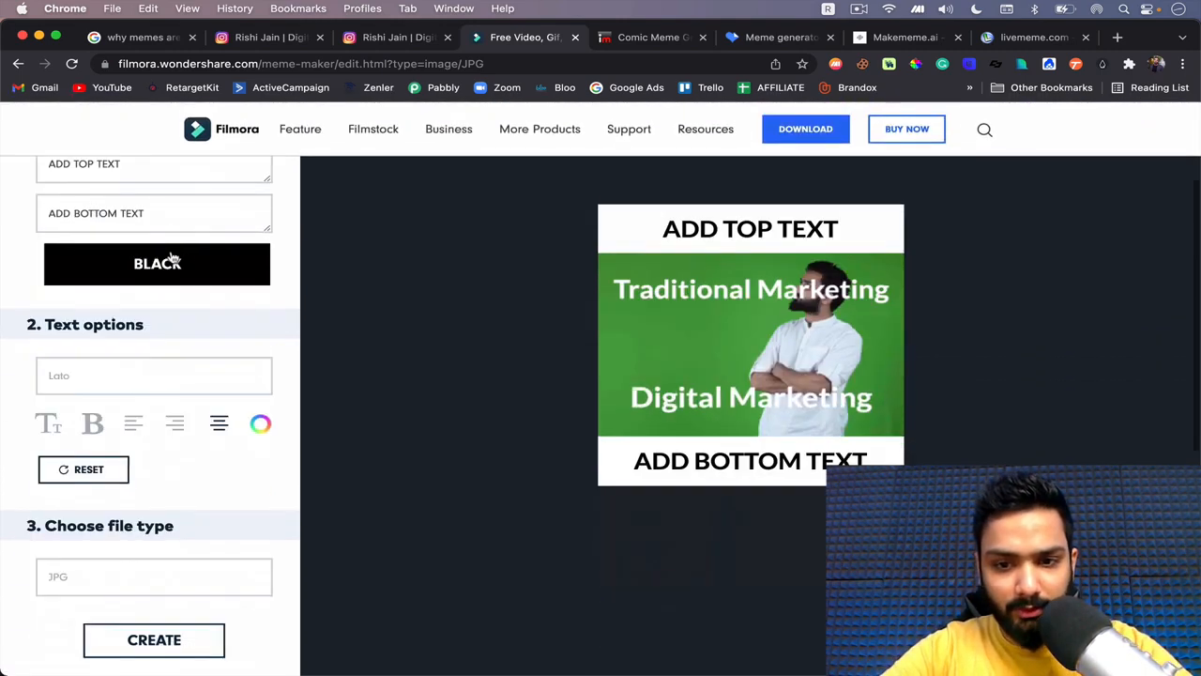
scroll(169, 247, up, 1)
click(164, 226)
key(BackSpace)
key(BackSpace)
key(BackSpace)
key(BackSpace)
key(BackSpace)
key(BackSpace)
key(BackSpace)
key(BackSpace)
key(BackSpace)
key(BackSpace)
key(BackSpace)
key(BackSpace)
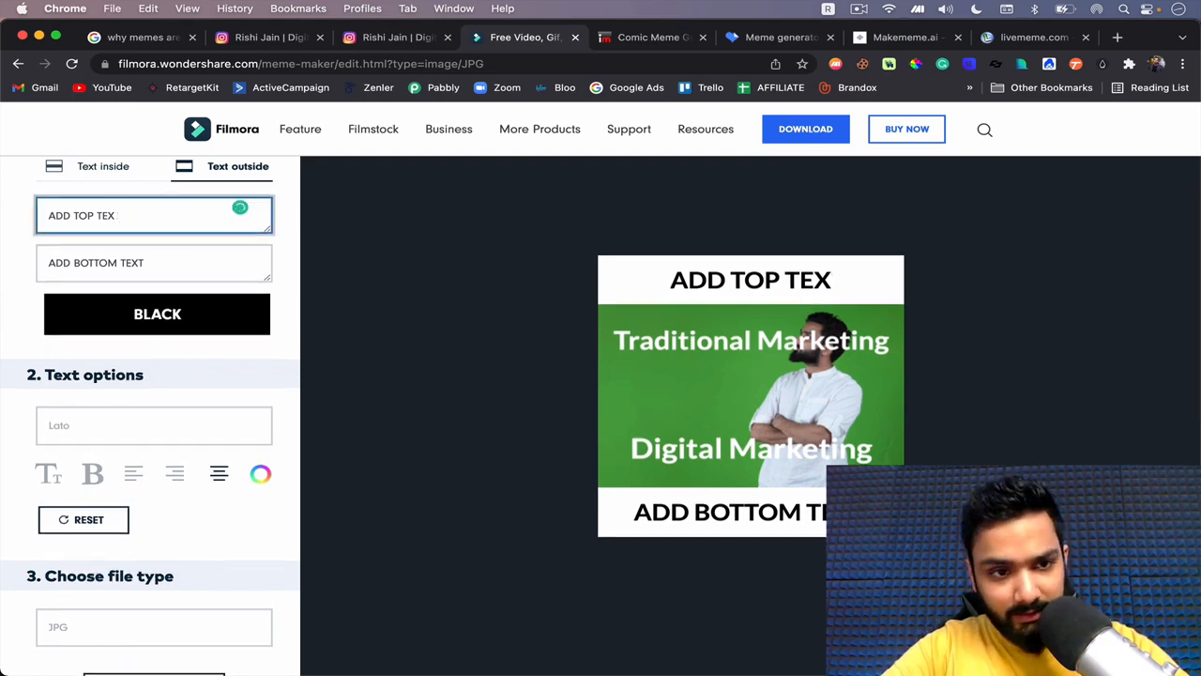
text(Kids these days)
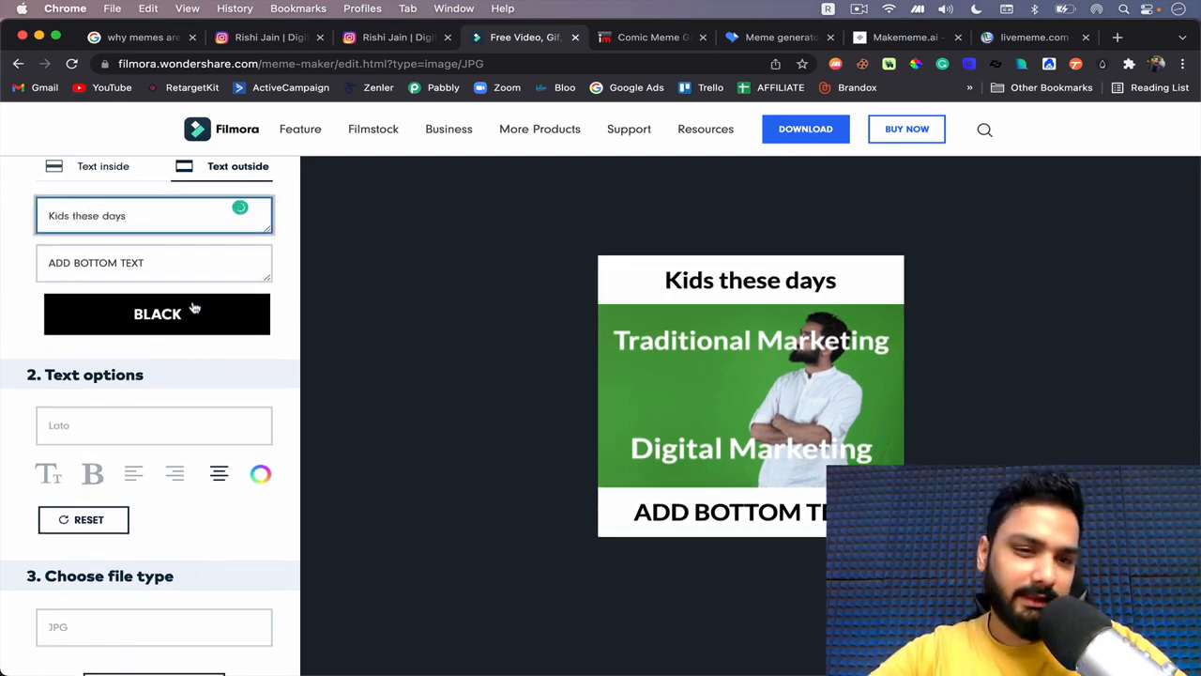
Step: Review the meme maker's text entry, text formatting and file type options alongside the meme preview
scroll(167, 332, up, 3)
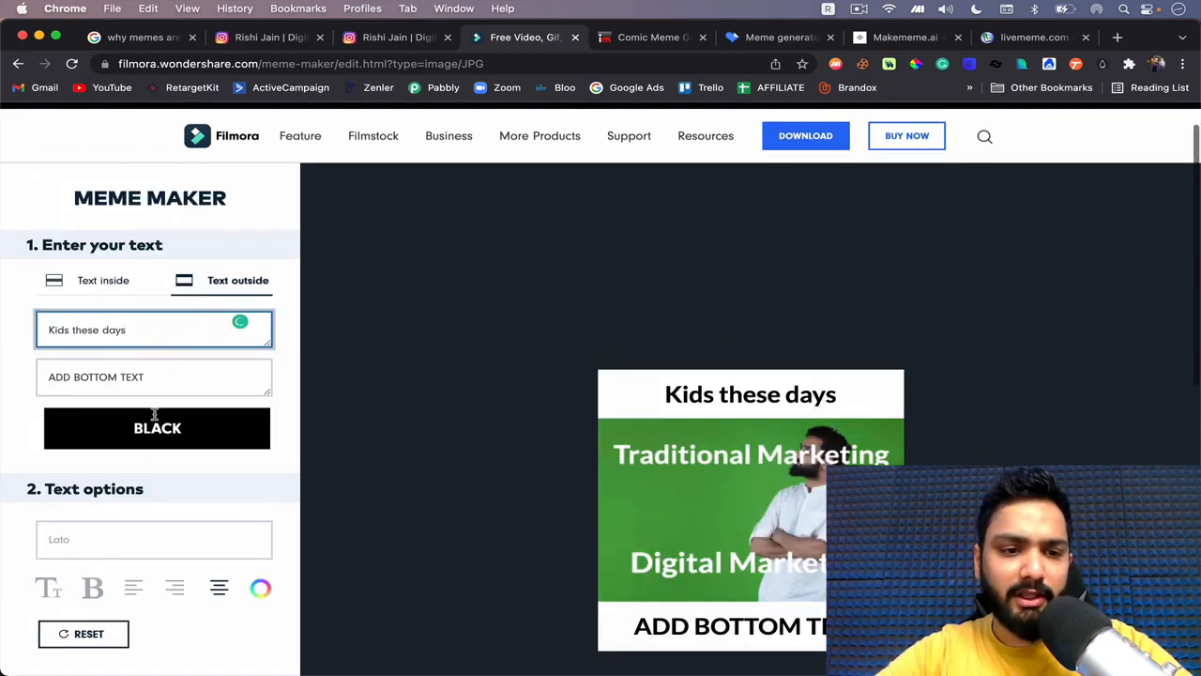
scroll(155, 414, down, 5)
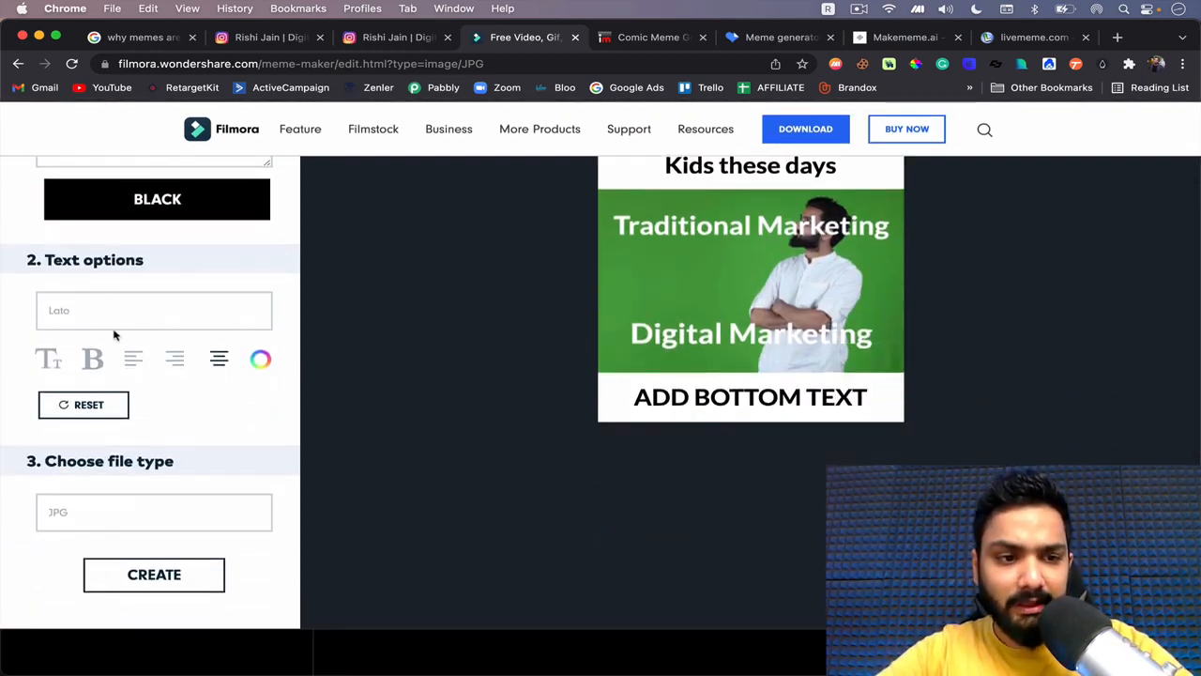
scroll(105, 338, down, 3)
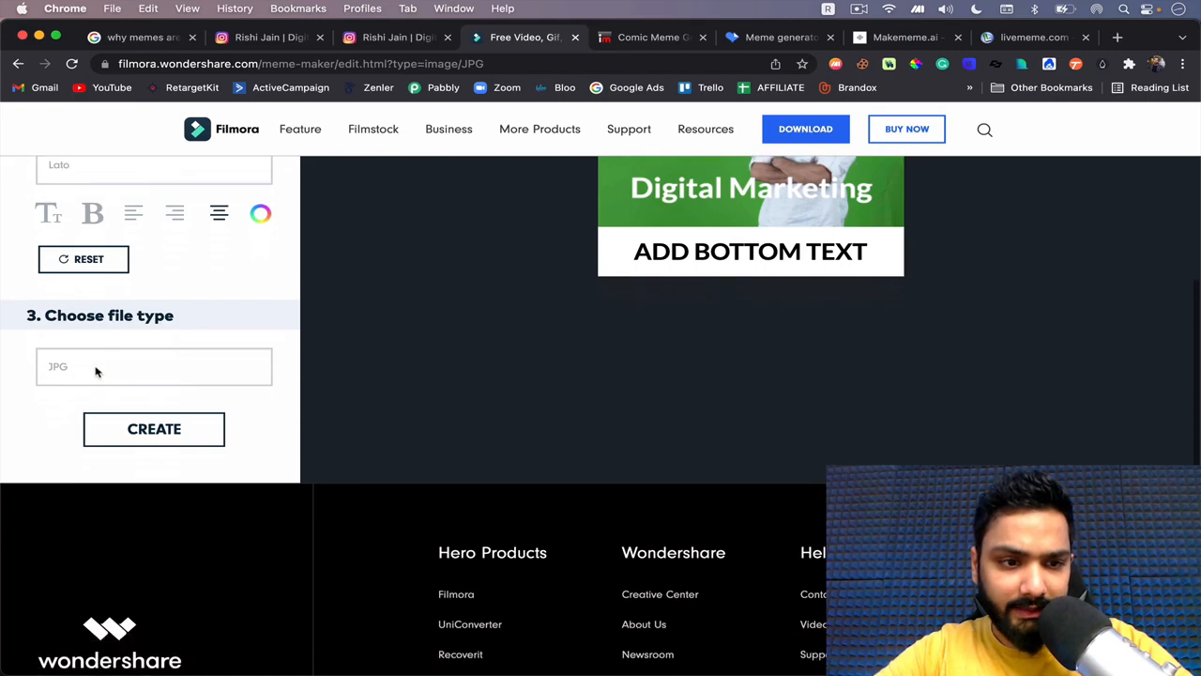
scroll(126, 365, up, 10)
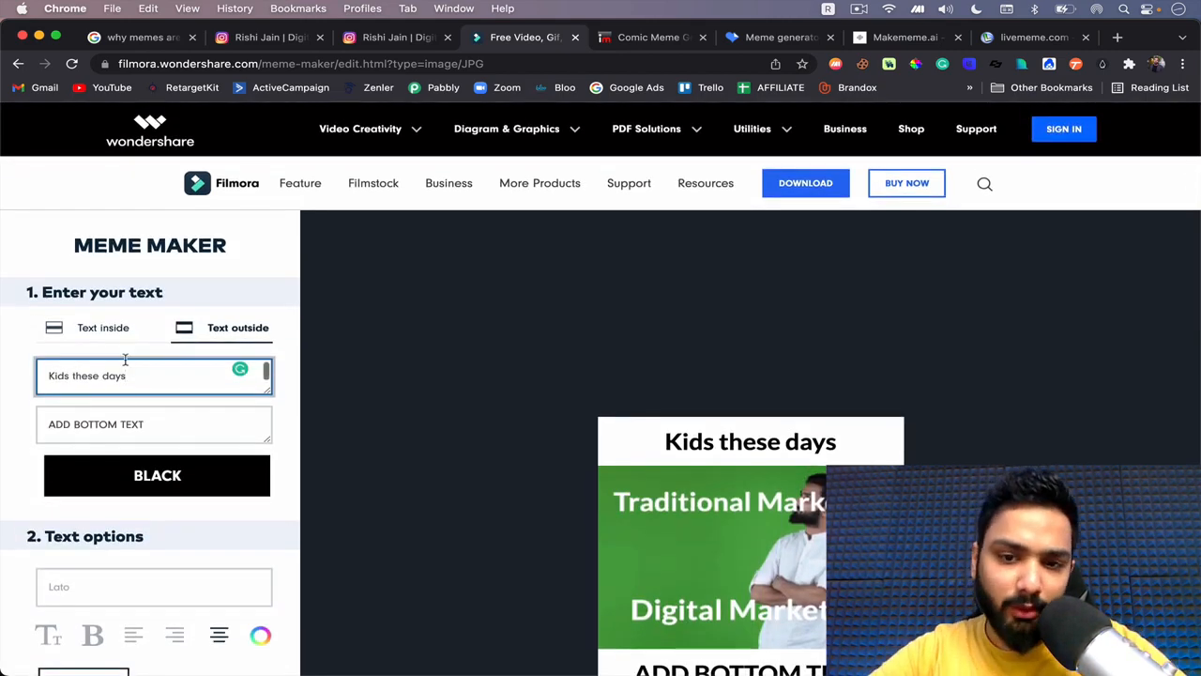
scroll(126, 365, down, 2)
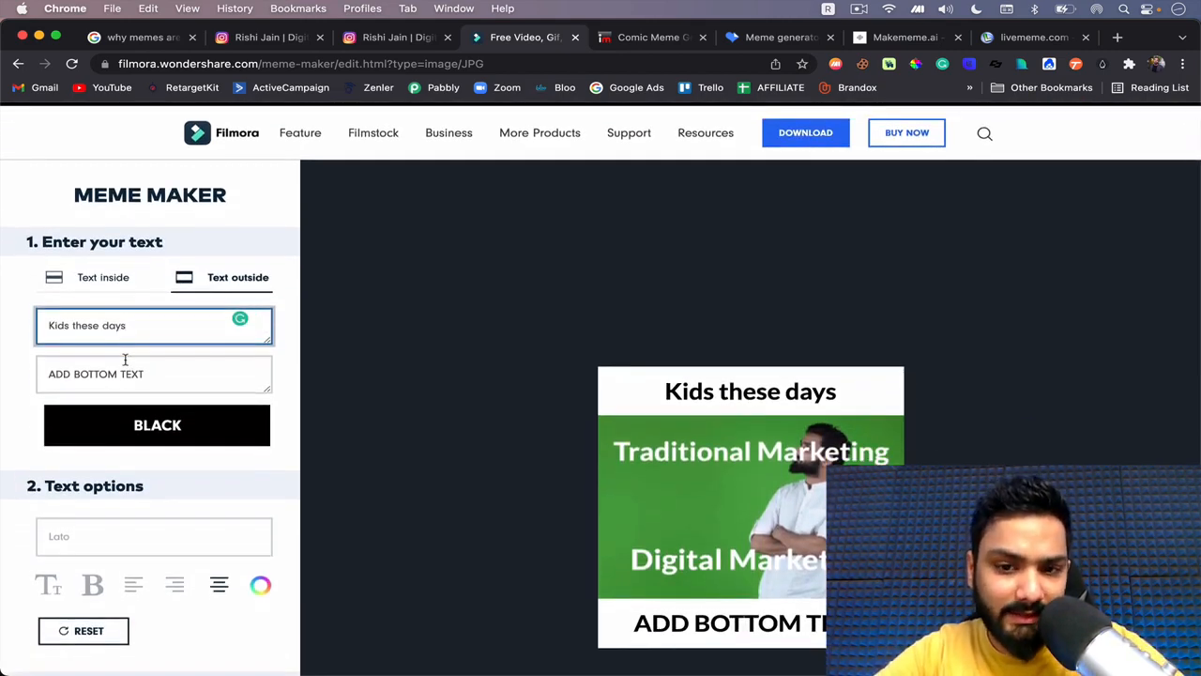
scroll(125, 360, down, 3)
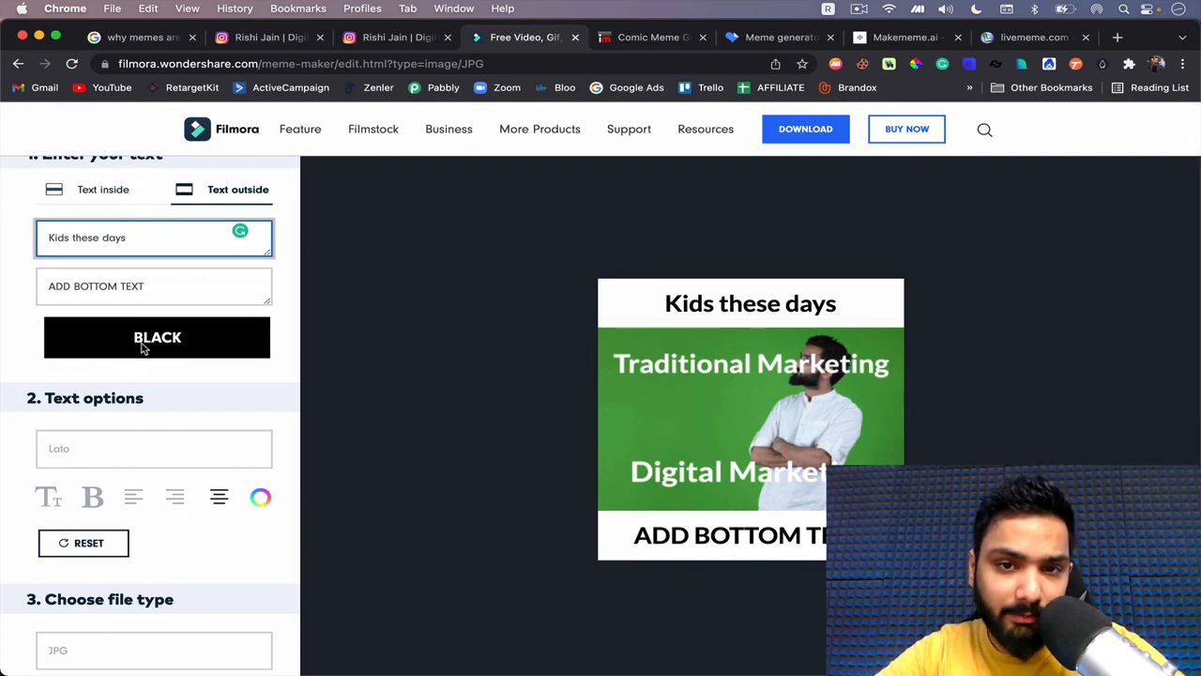
Step: Switch to Imgflip, browse the meme feed on its home page and open the Make a Meme generator
click(648, 38)
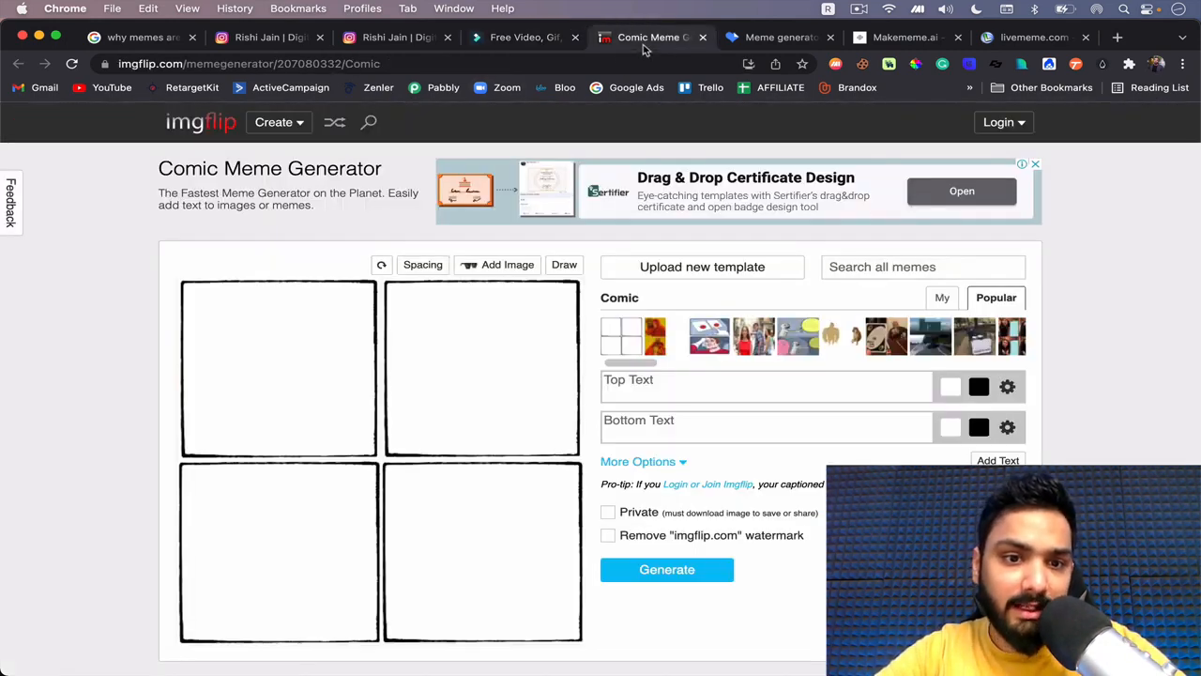
click(483, 289)
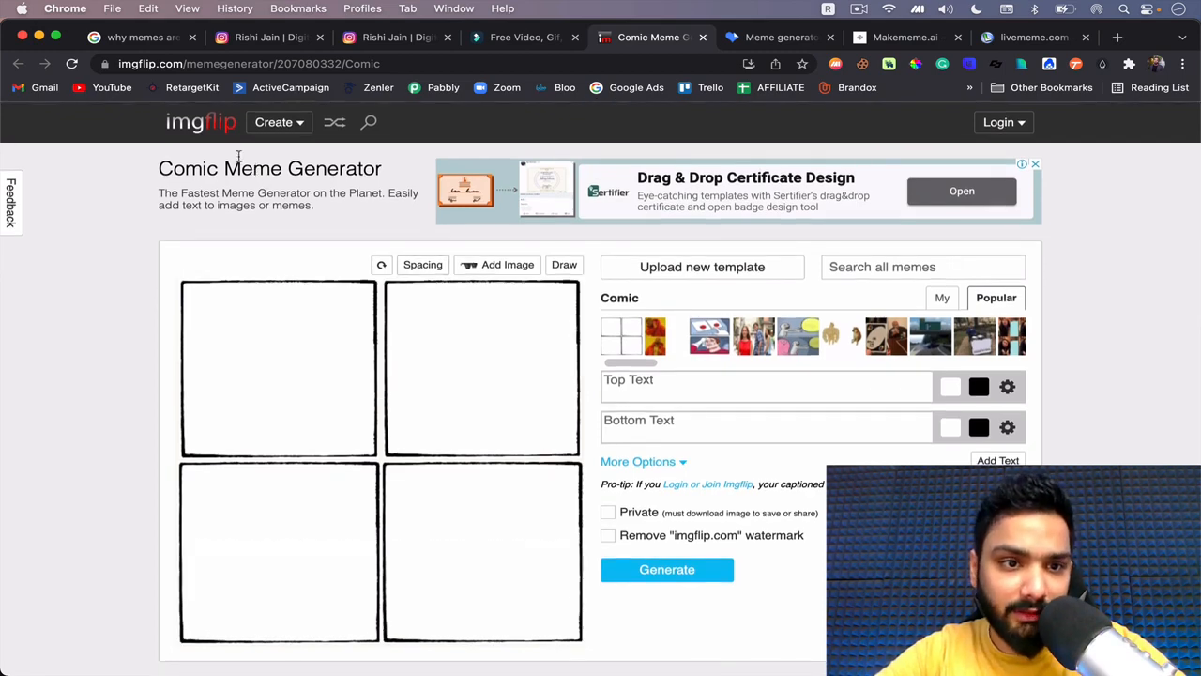
click(209, 134)
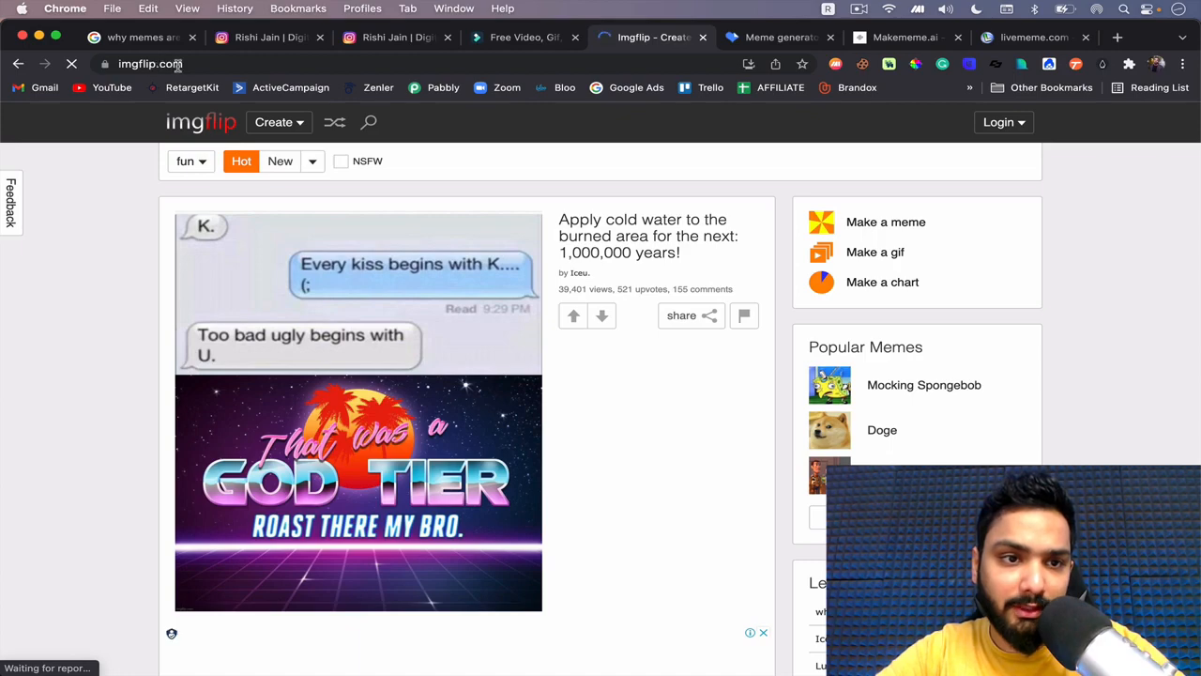
scroll(270, 281, down, 10)
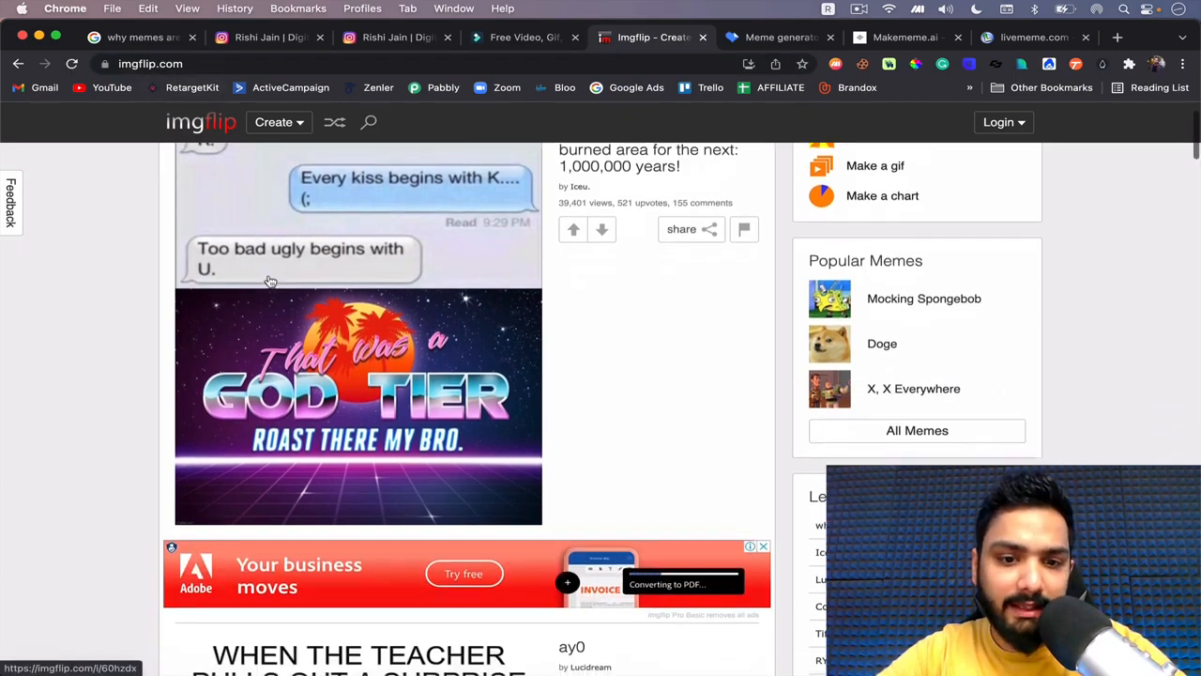
scroll(269, 282, up, 10)
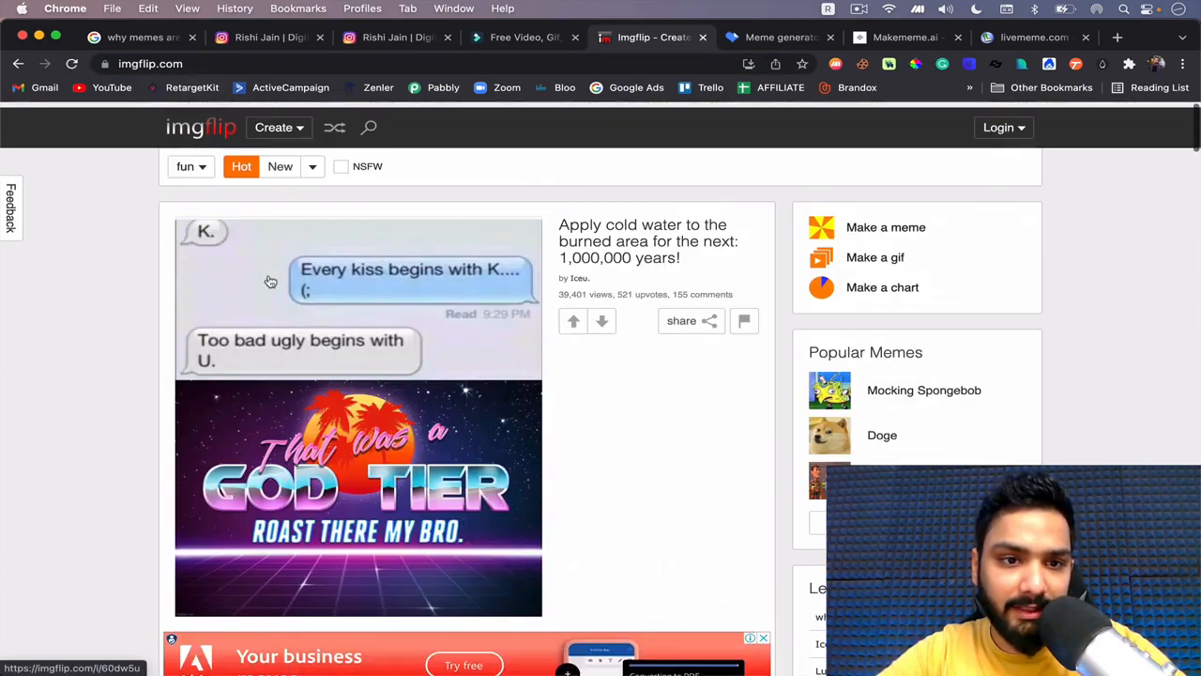
click(278, 125)
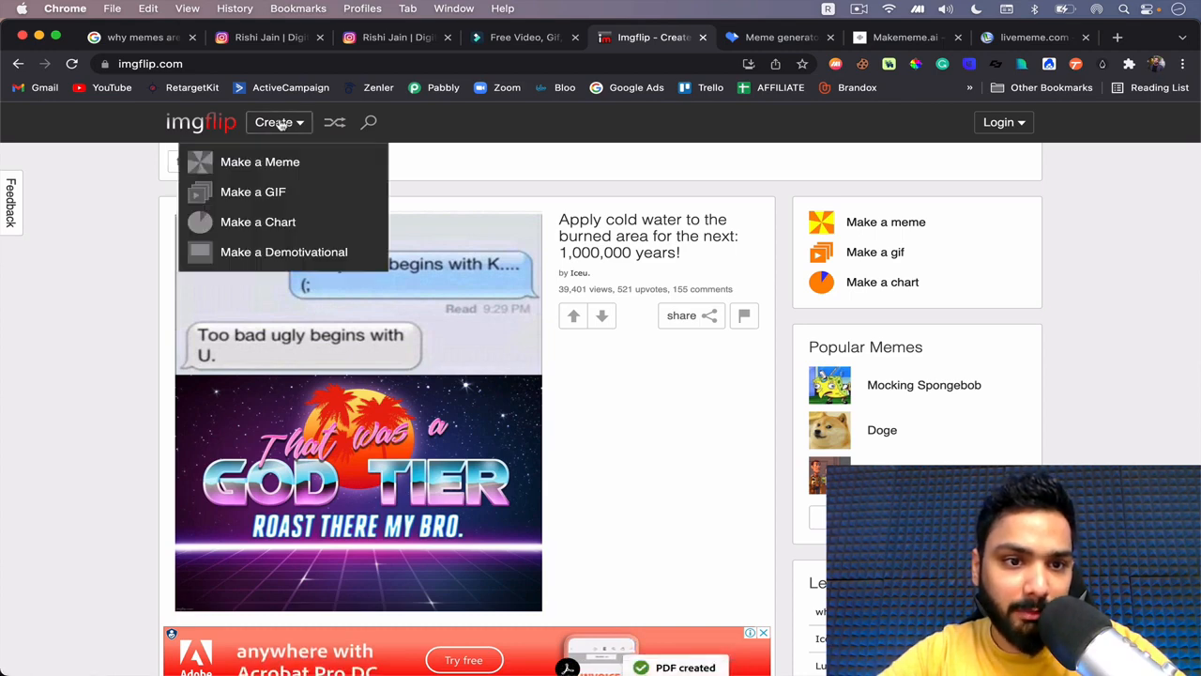
click(252, 164)
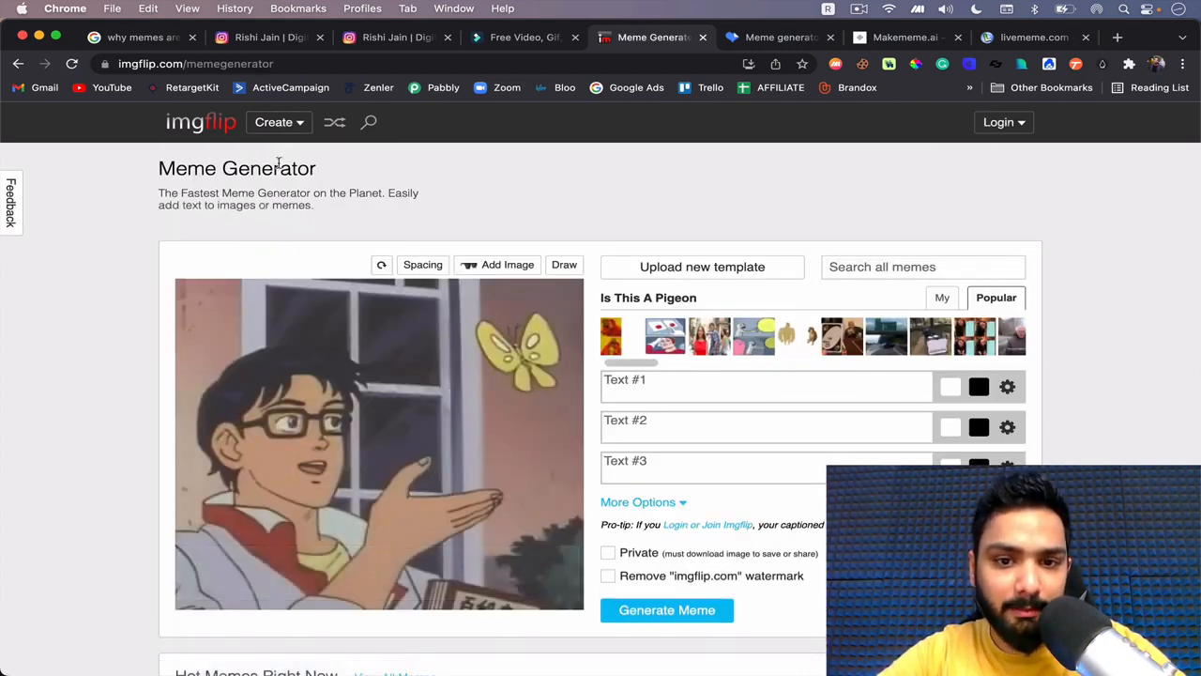
Step: Load the Drake Hotline Bling template and enter "Traditional Marketing" as its first caption
scroll(278, 165, down, 1)
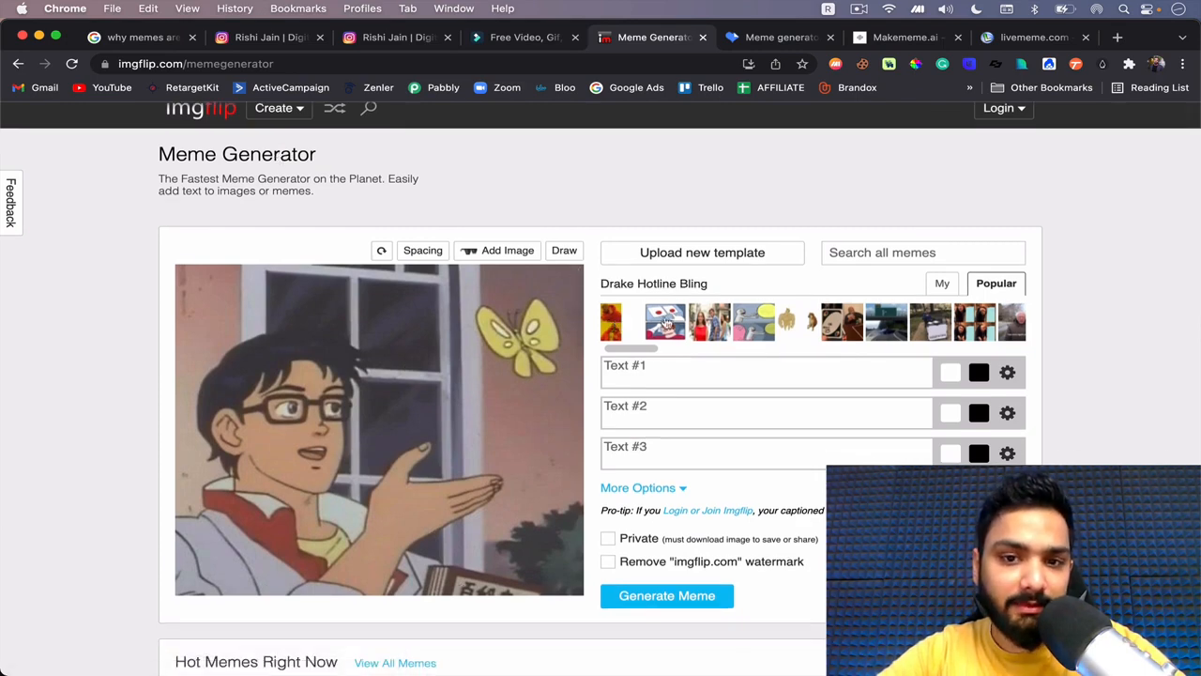
click(612, 329)
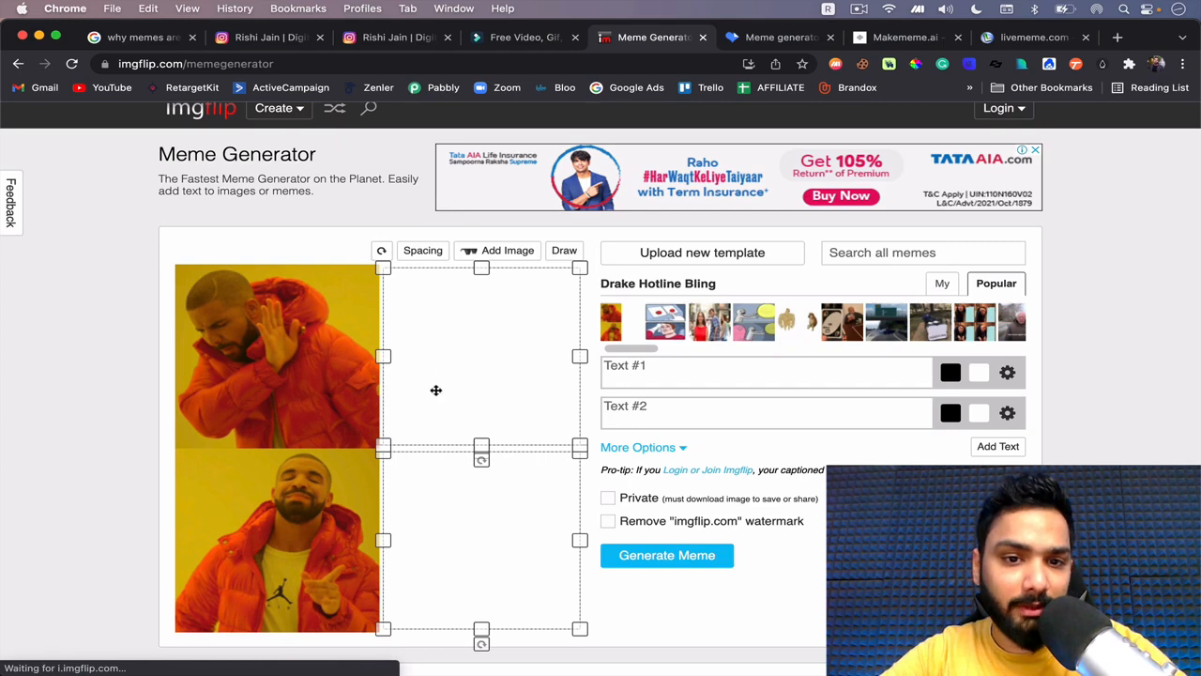
click(719, 380)
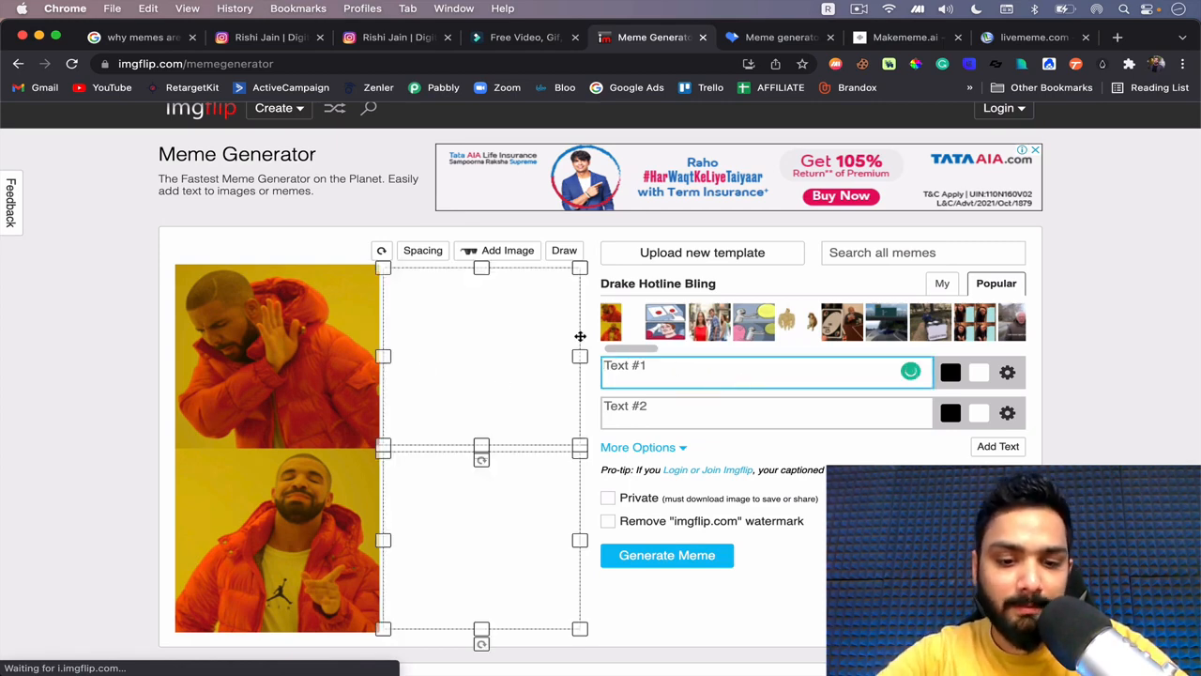
text(Di)
key(BackSpace)
key(BackSpace)
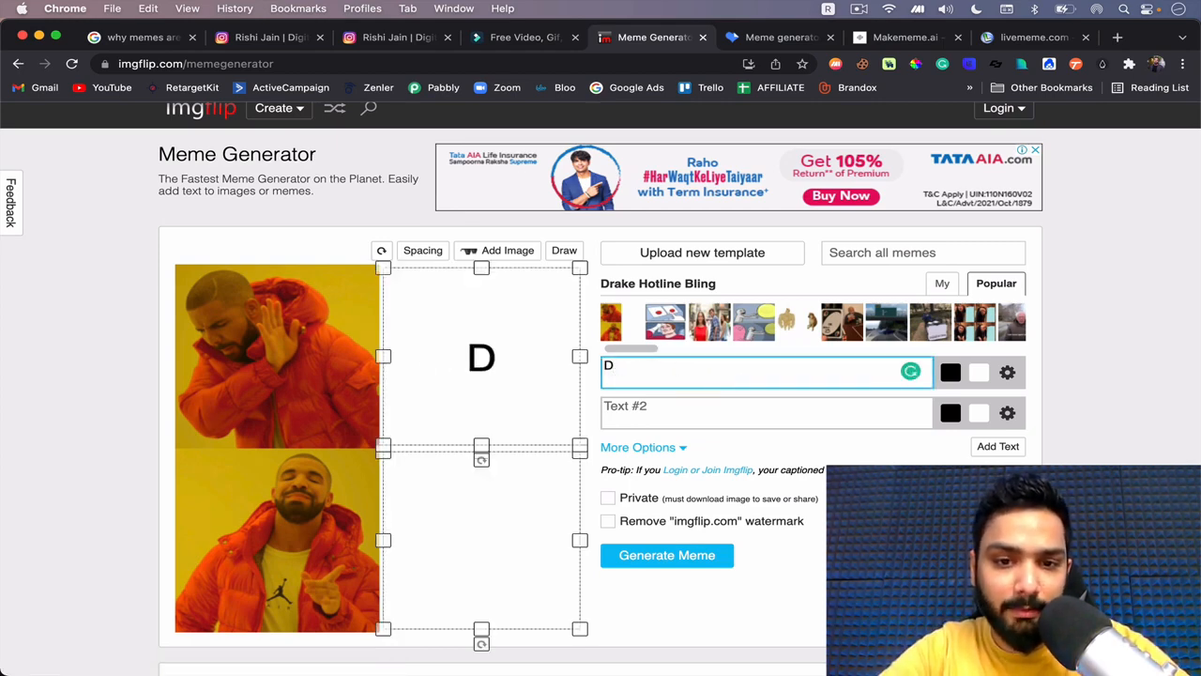
text(Trad)
key(BackSpace)
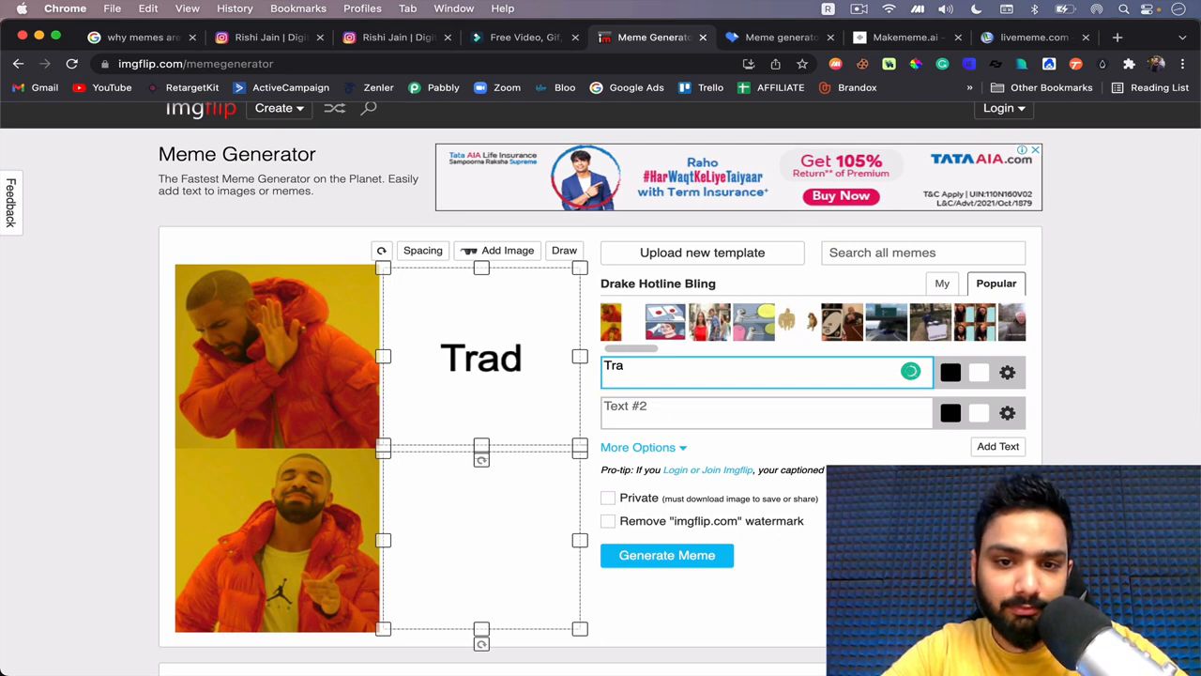
text(ditional Marketing)
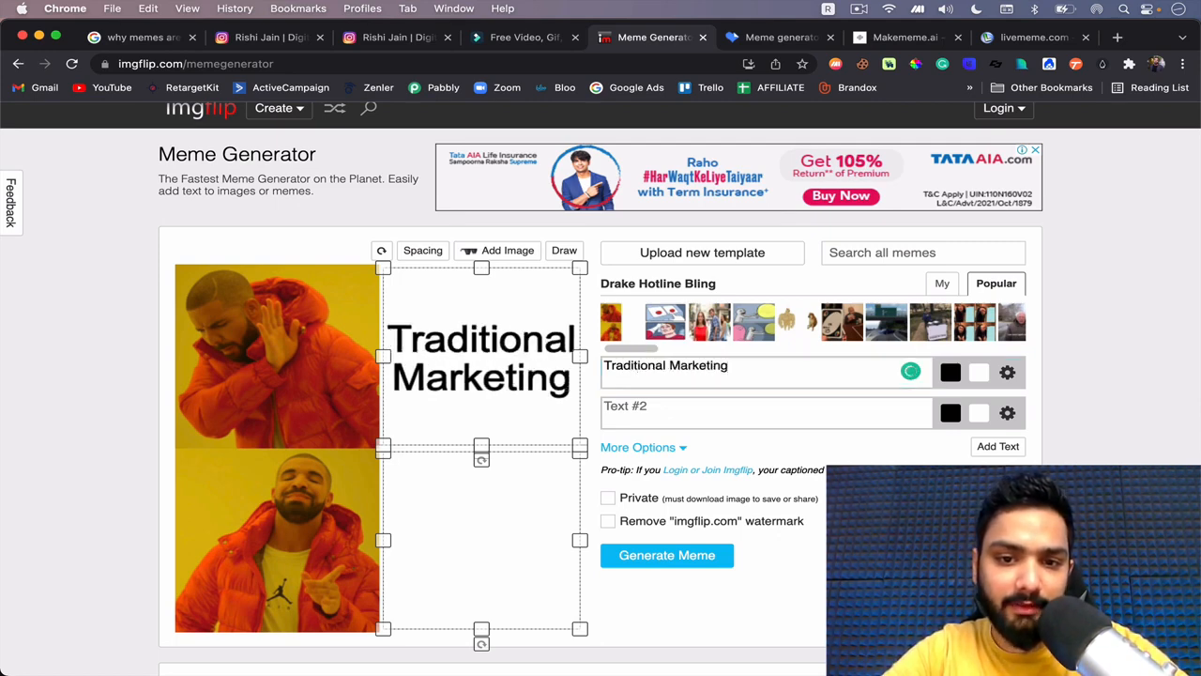
Step: Enter "Digital Marketing" as the second caption of the Drake Hotline Bling meme
click(661, 413)
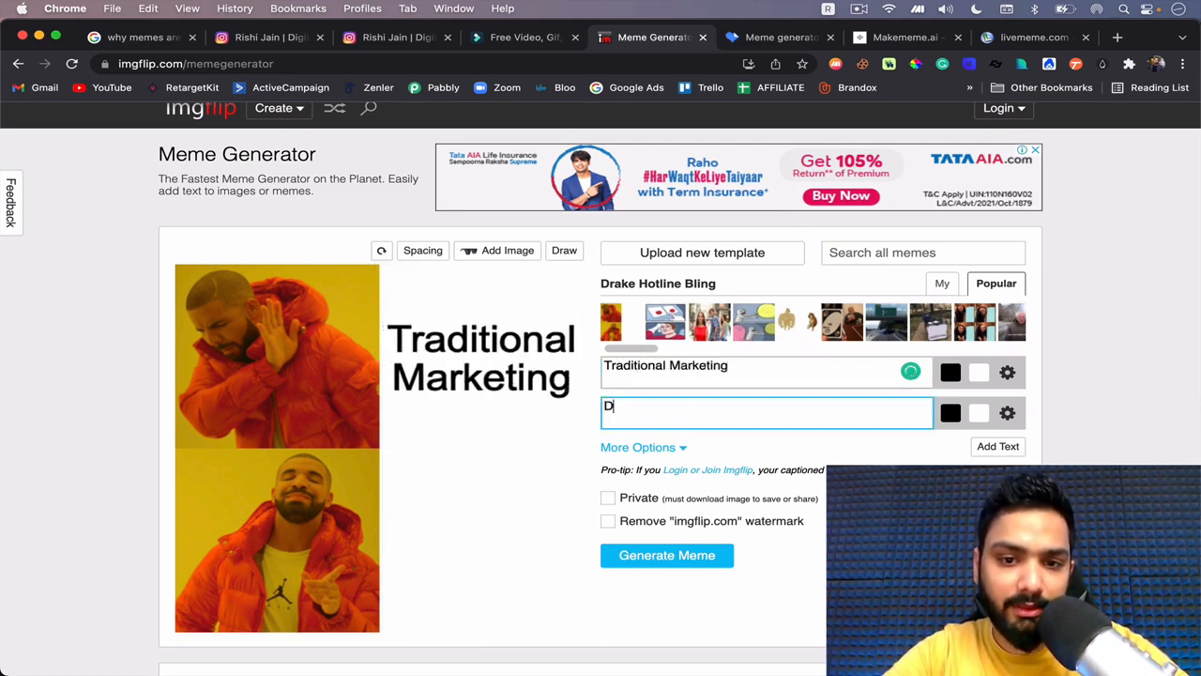
text(Digital Marketing)
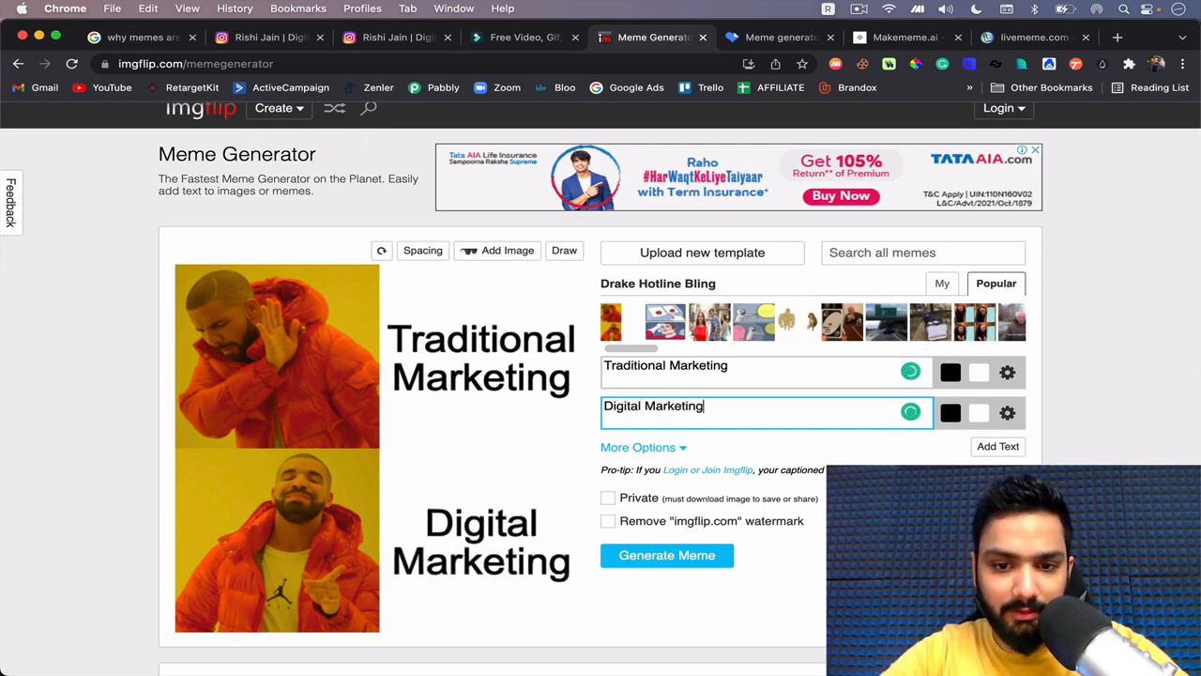
click(792, 568)
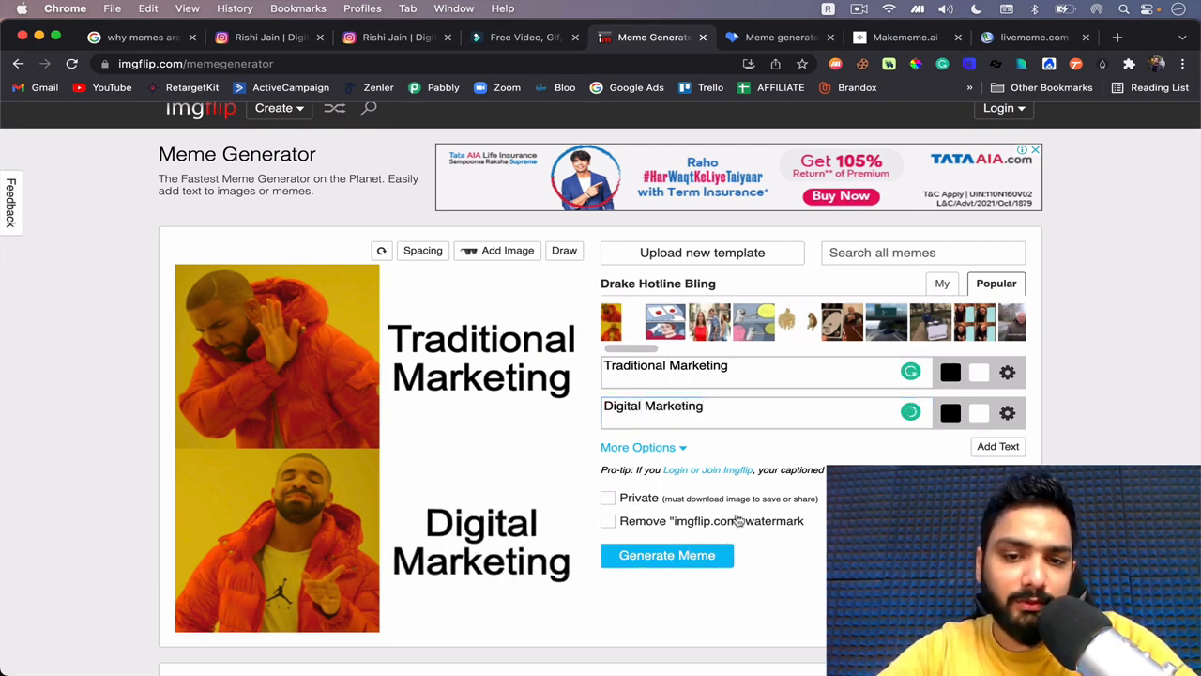
Step: Preview the same two captions on the Two Buttons, Distracted Boyfriend, Running Away Balloon and Buff Doge vs. Cheems templates
scroll(708, 569, down, 1)
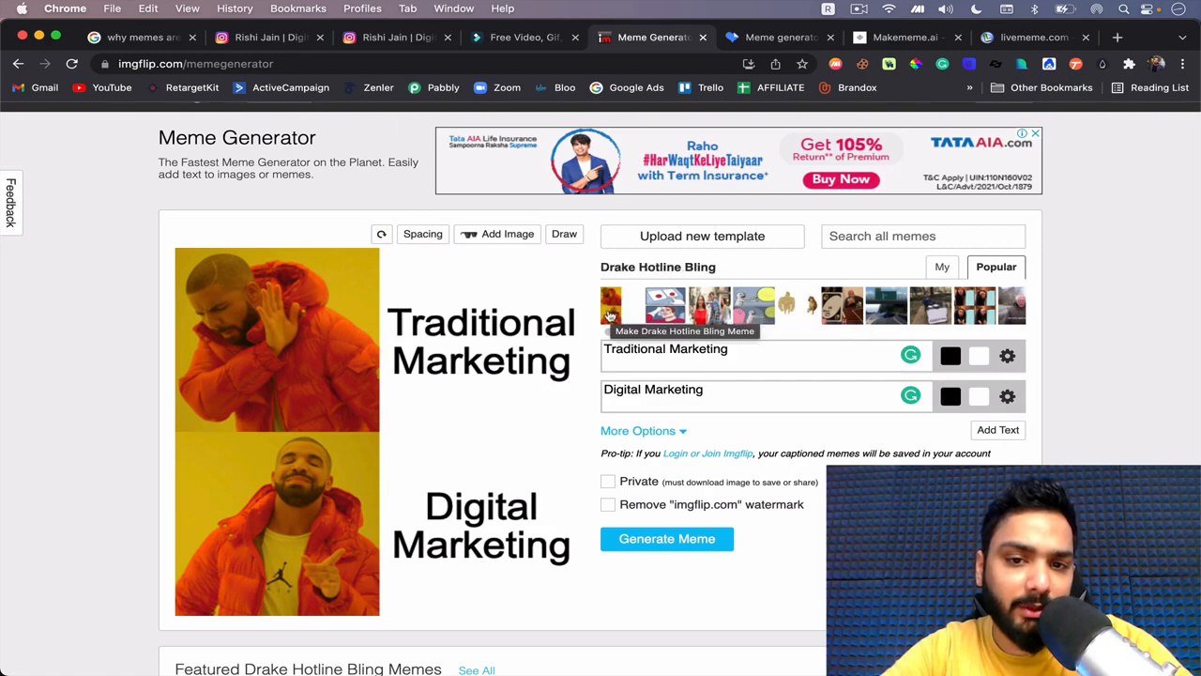
click(668, 308)
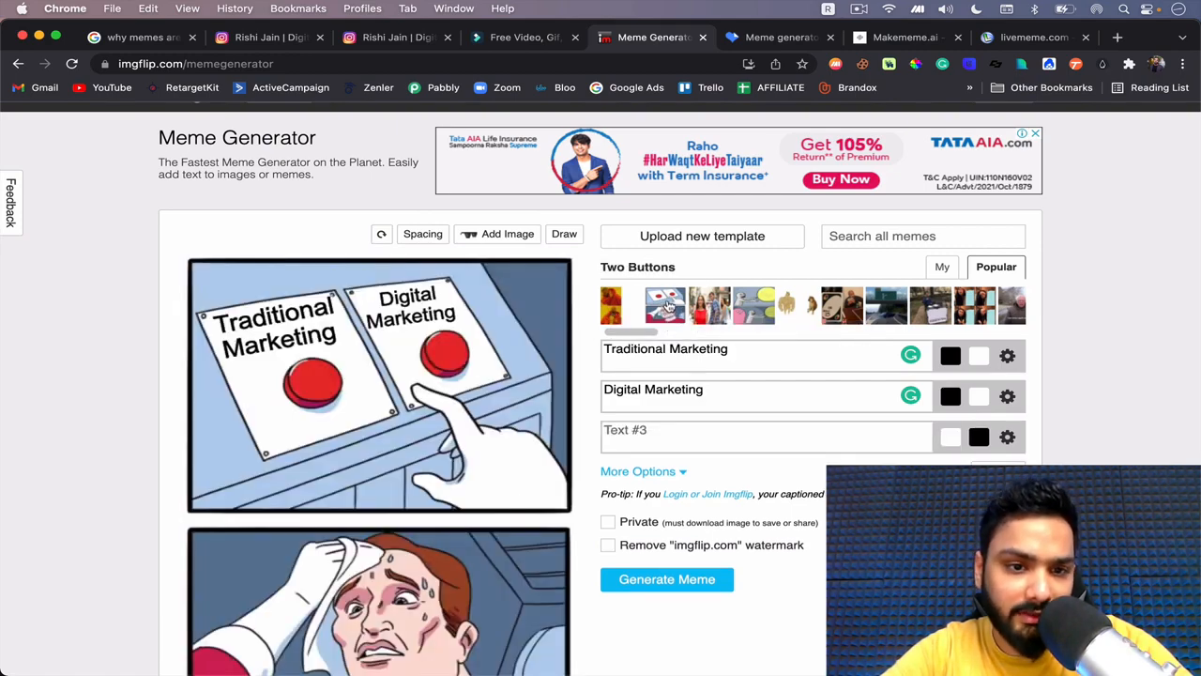
scroll(667, 308, down, 2)
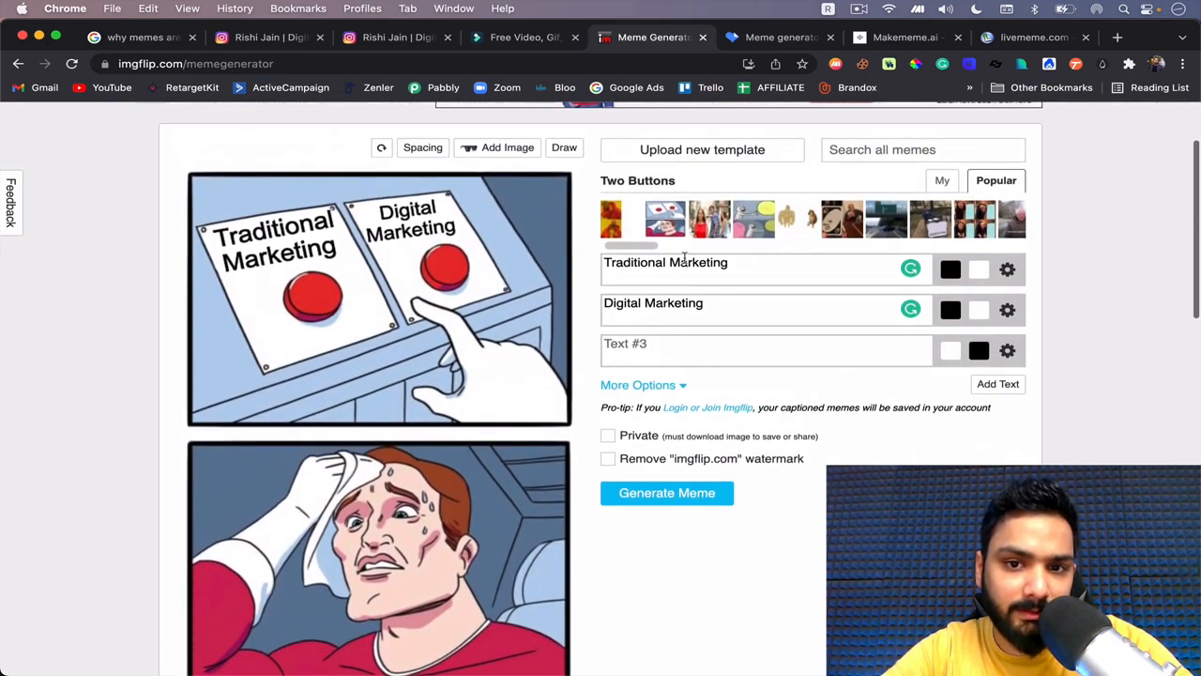
click(708, 230)
scroll(708, 234, up, 1)
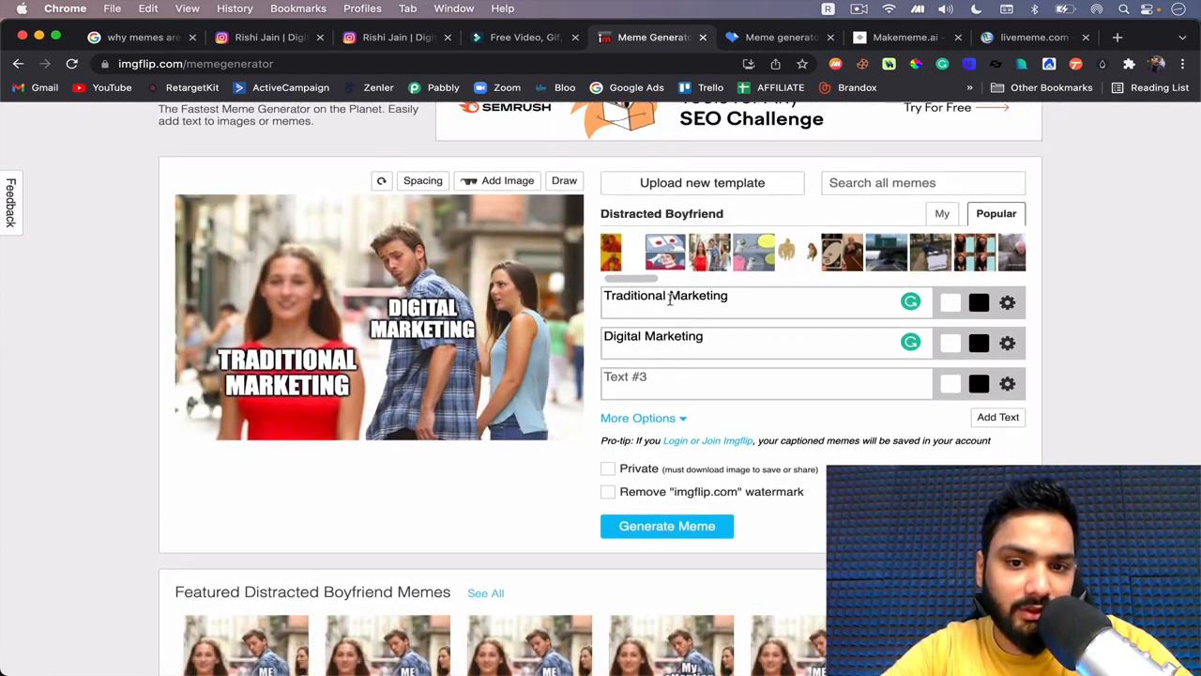
click(749, 247)
scroll(703, 314, down, 1)
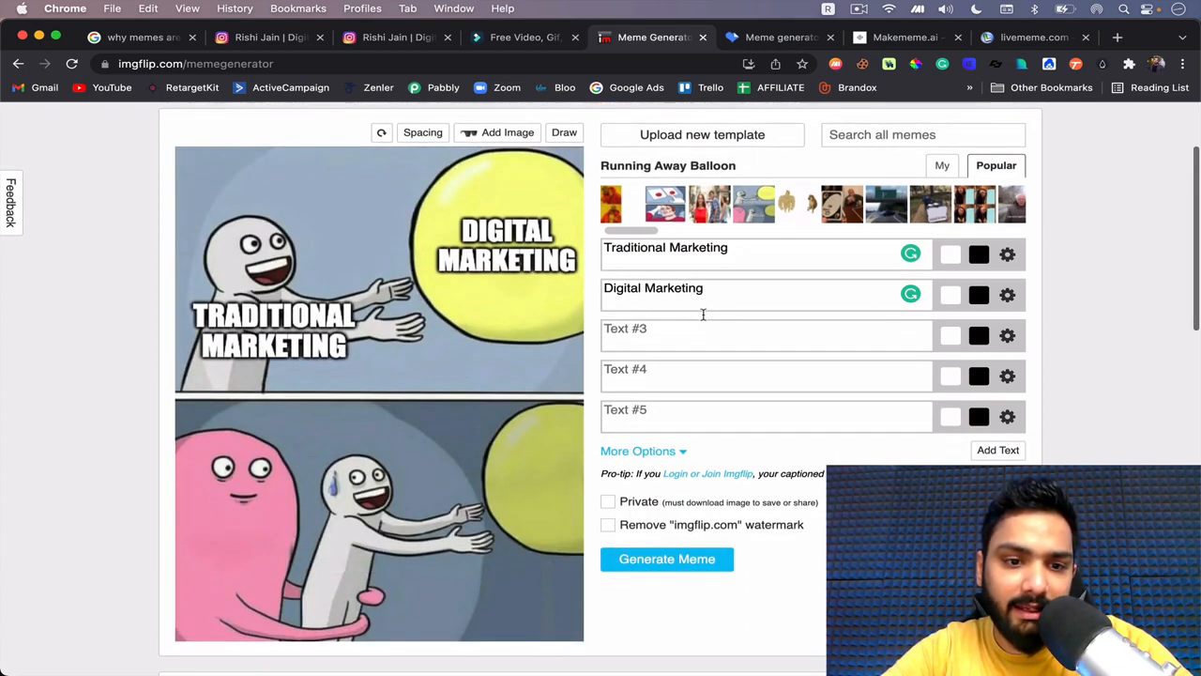
scroll(706, 312, up, 1)
click(806, 278)
scroll(806, 278, right, 2)
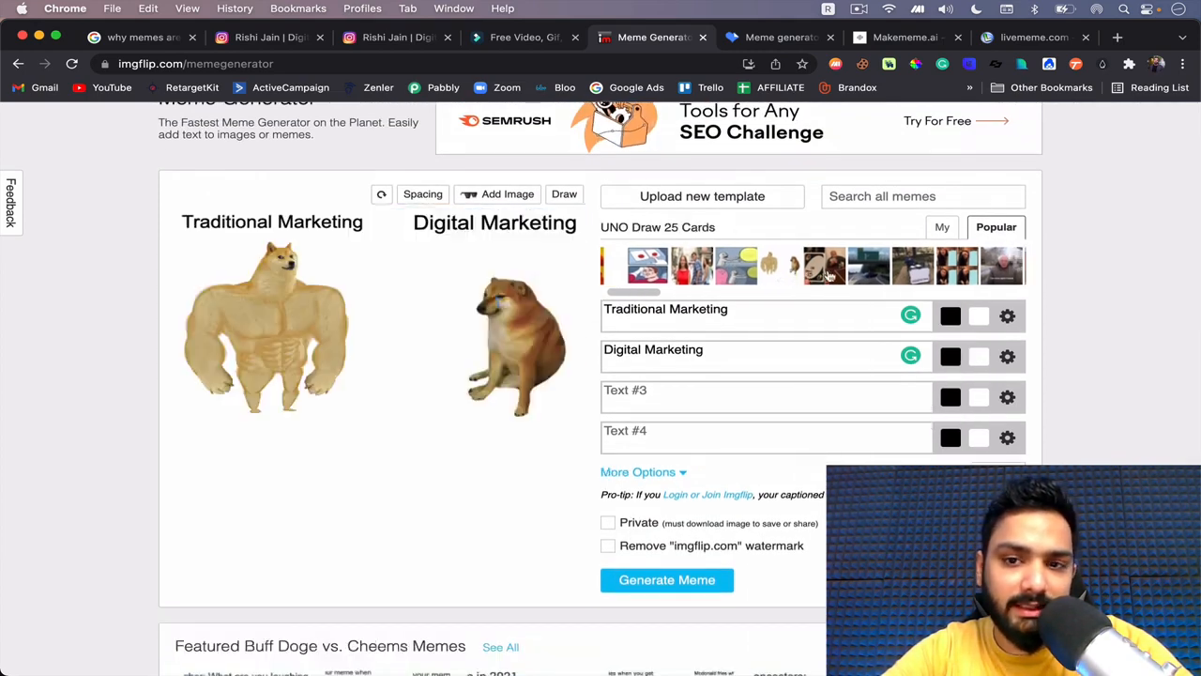
Step: Try the captions on UNO Draw 25 Cards, Left Exit 12 Off Ramp, Change My Mind and Gru's Plan, ending on the Bernie support template
click(834, 274)
click(807, 274)
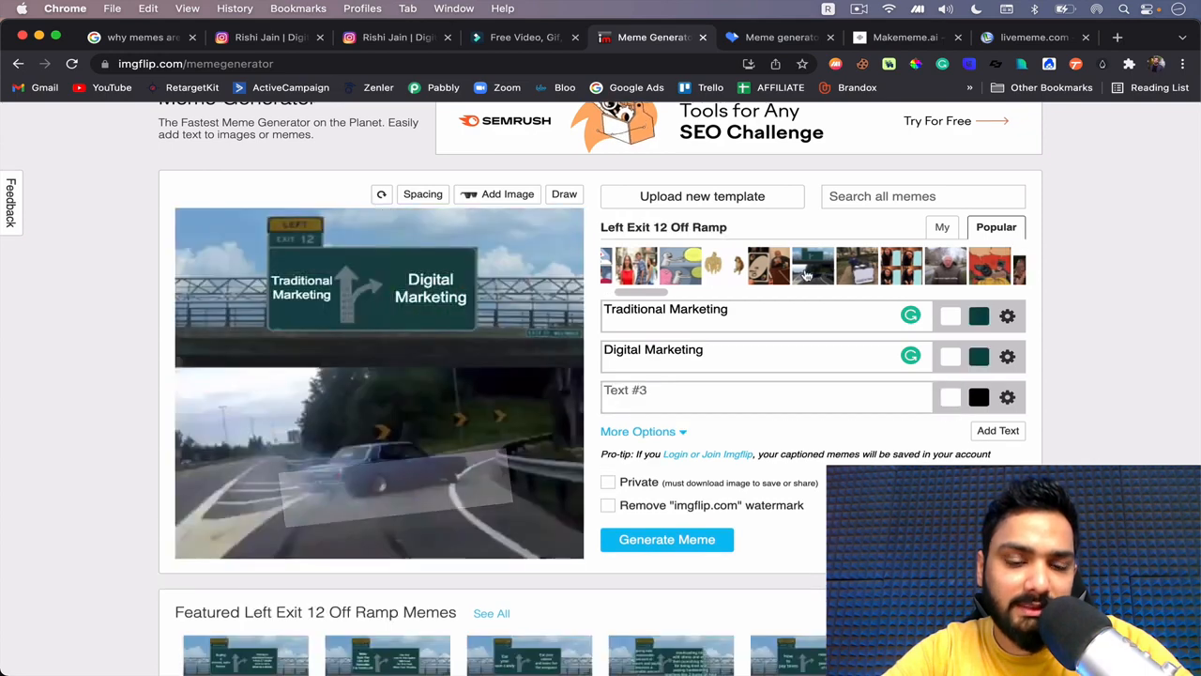
scroll(805, 274, right, 1)
click(805, 274)
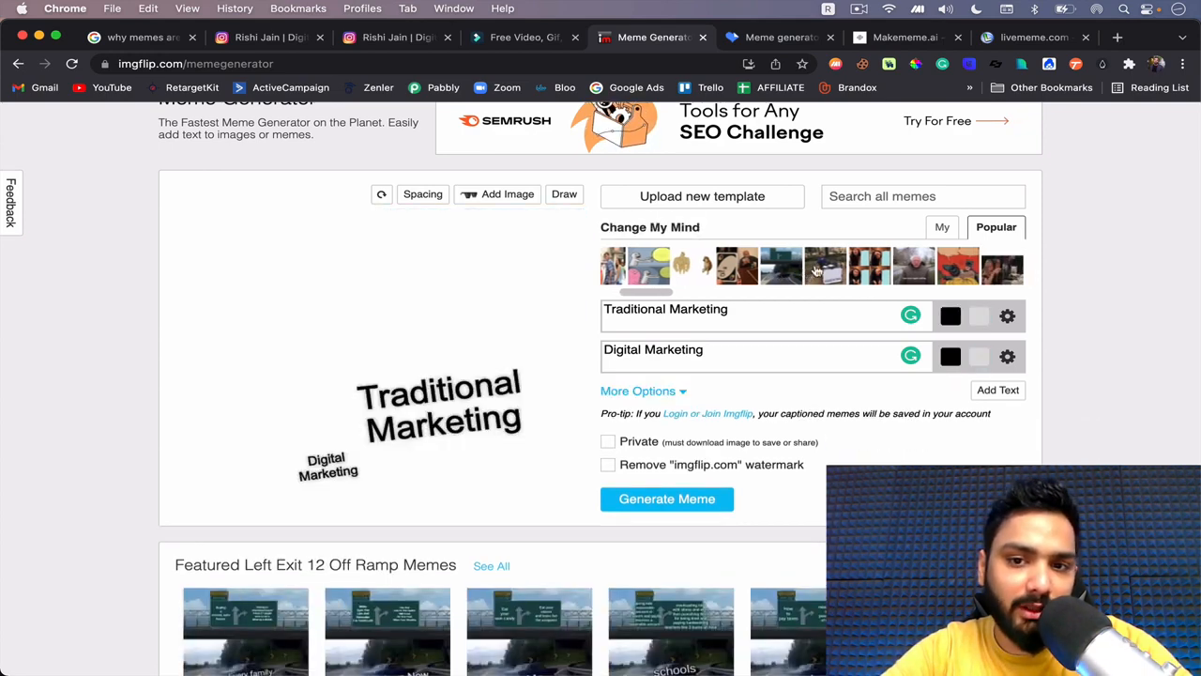
scroll(808, 272, right, 1)
click(809, 272)
scroll(809, 271, right, 1)
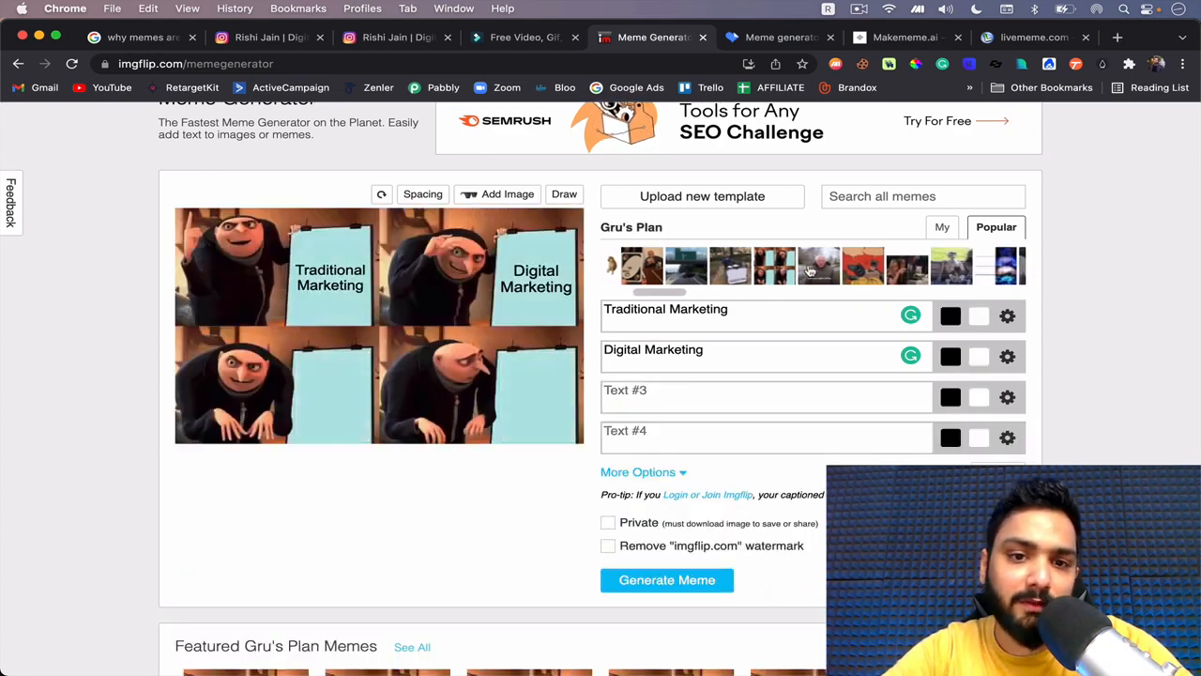
click(810, 271)
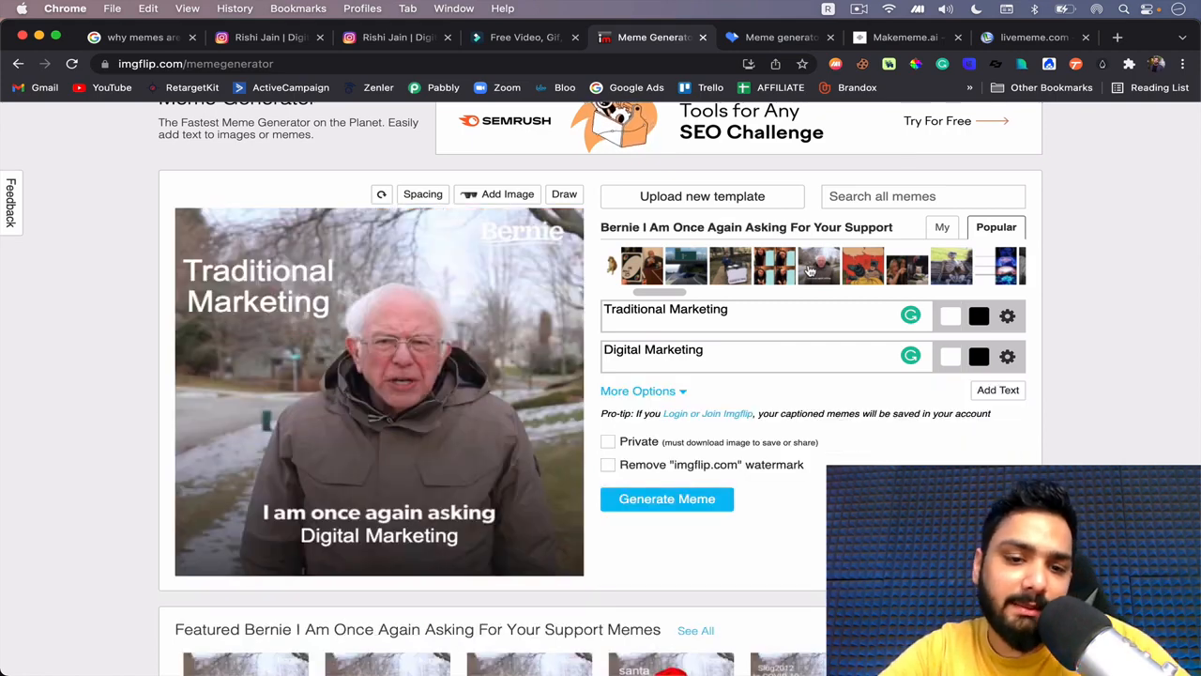
scroll(810, 271, up, 2)
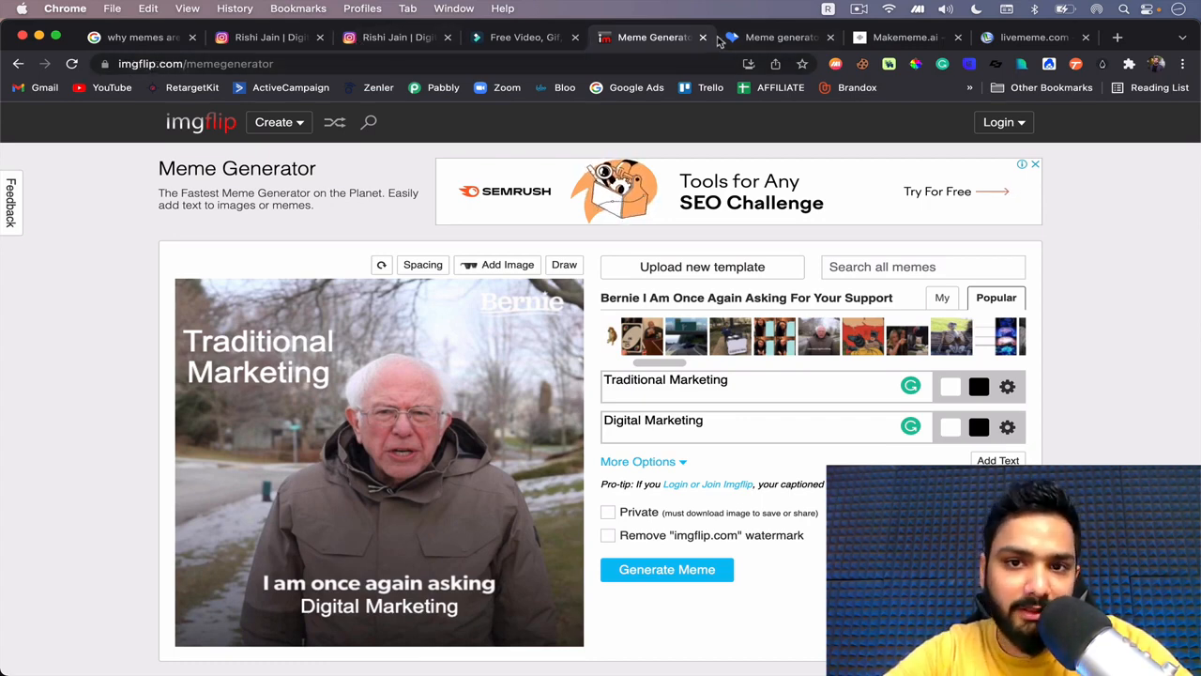
Step: Switch to iLoveIMG's meme generator, browse its meme template gallery and close the gallery without choosing an image
click(765, 37)
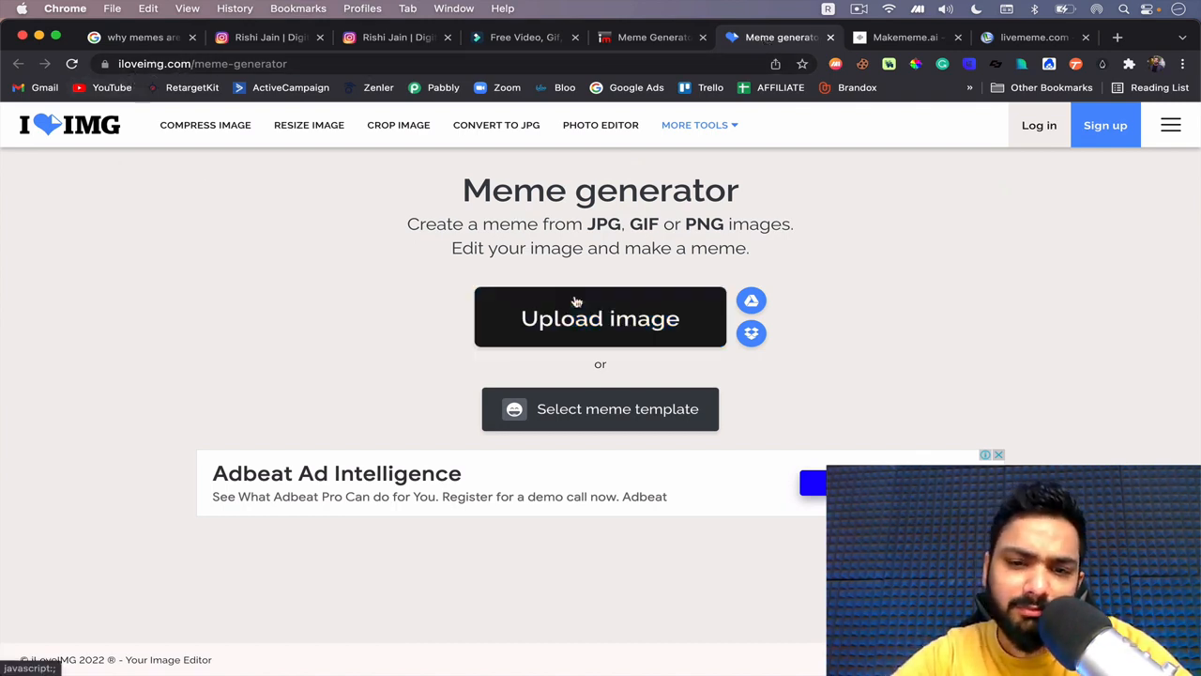
click(554, 410)
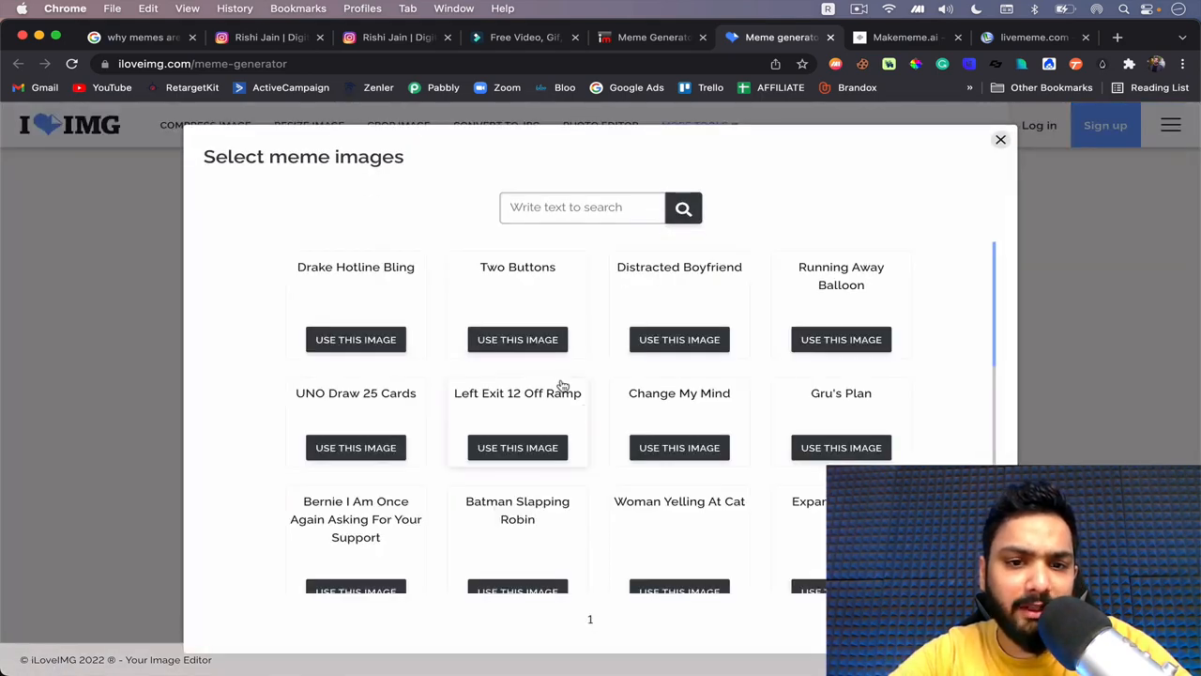
scroll(672, 386, down, 4)
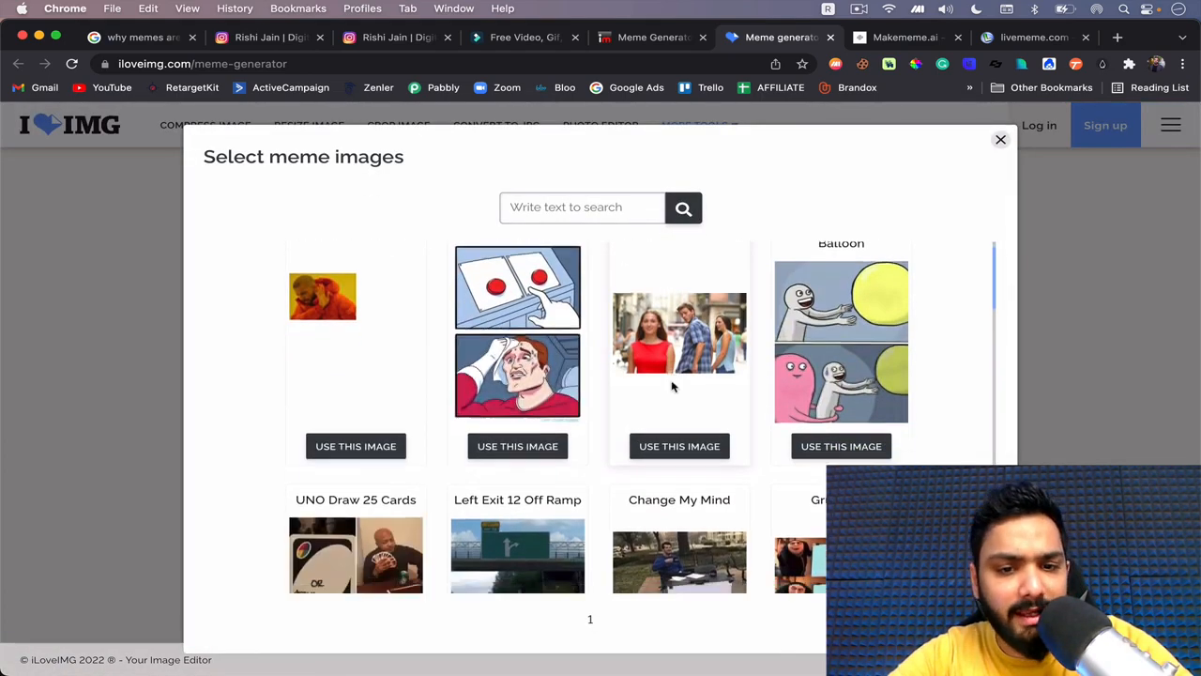
scroll(672, 385, down, 8)
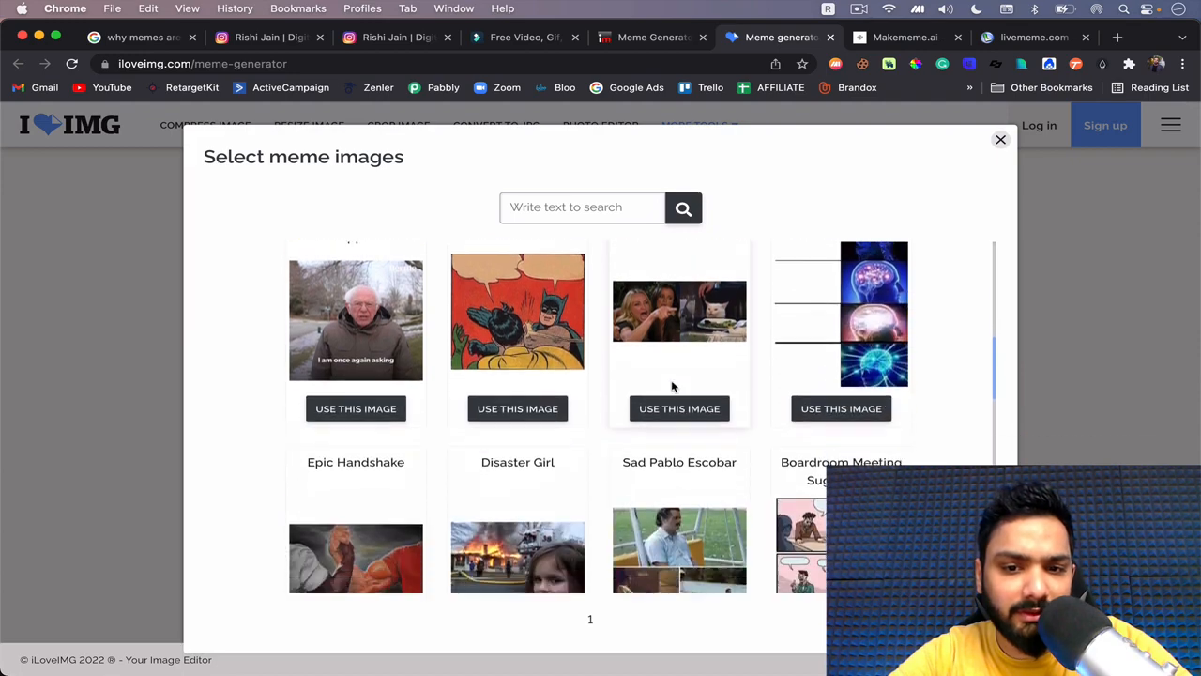
scroll(672, 386, down, 8)
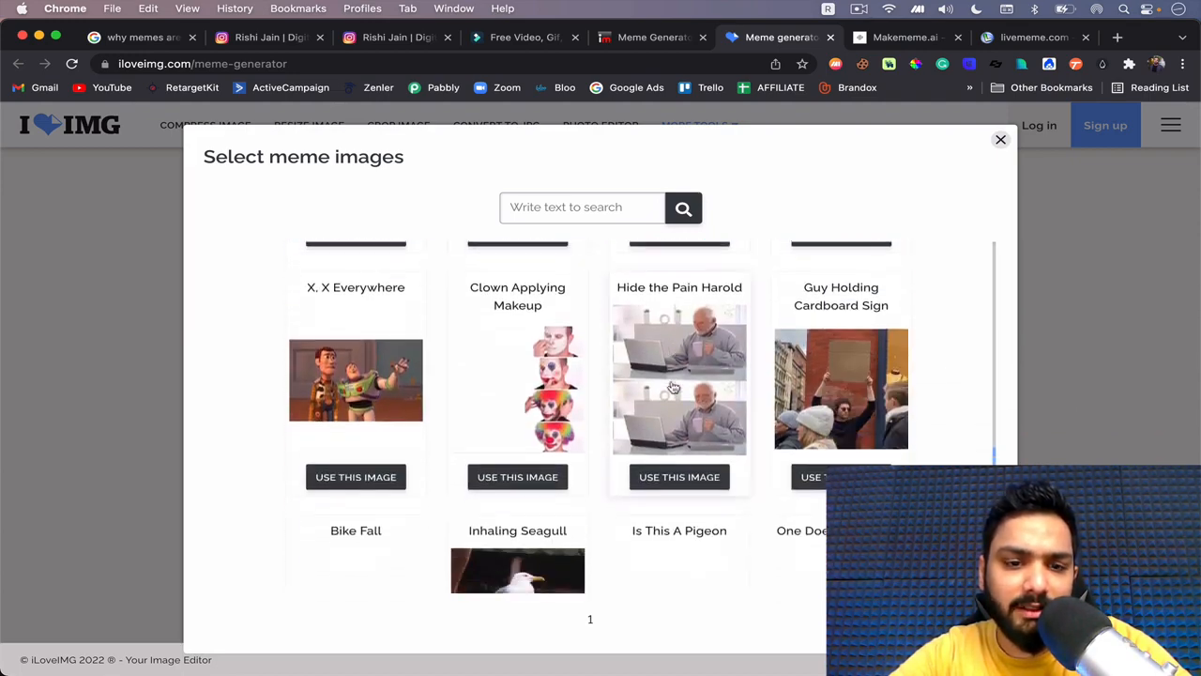
scroll(672, 386, down, 5)
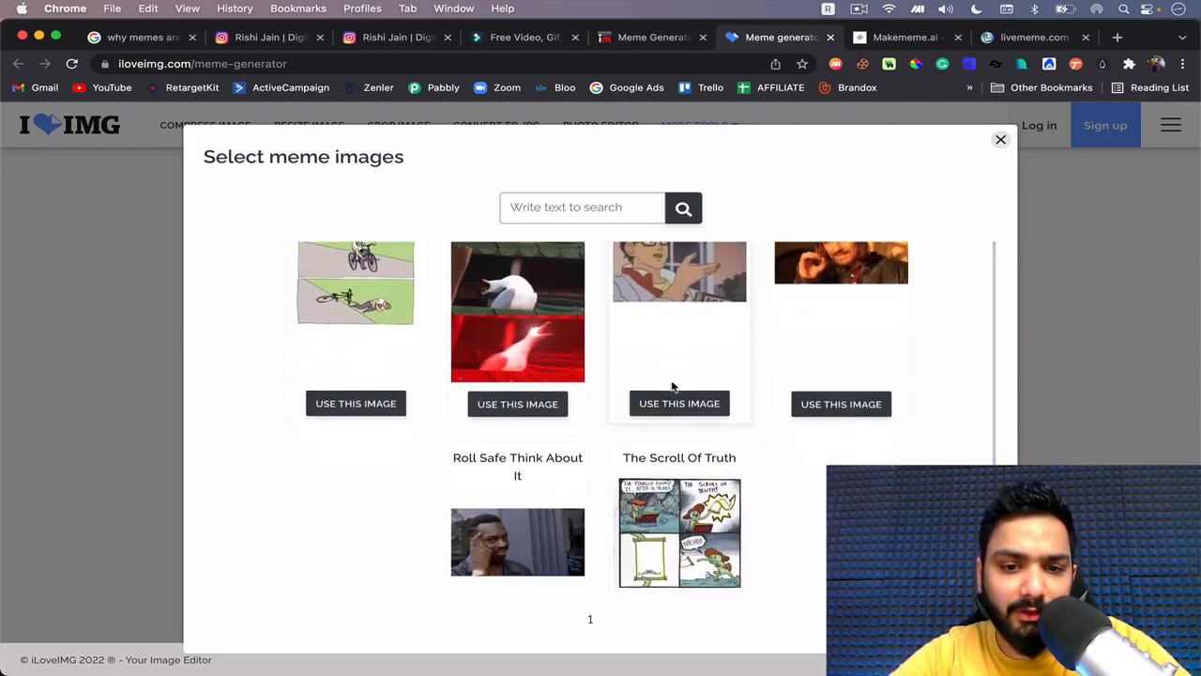
scroll(672, 386, up, 3)
scroll(672, 385, down, 3)
scroll(672, 386, up, 20)
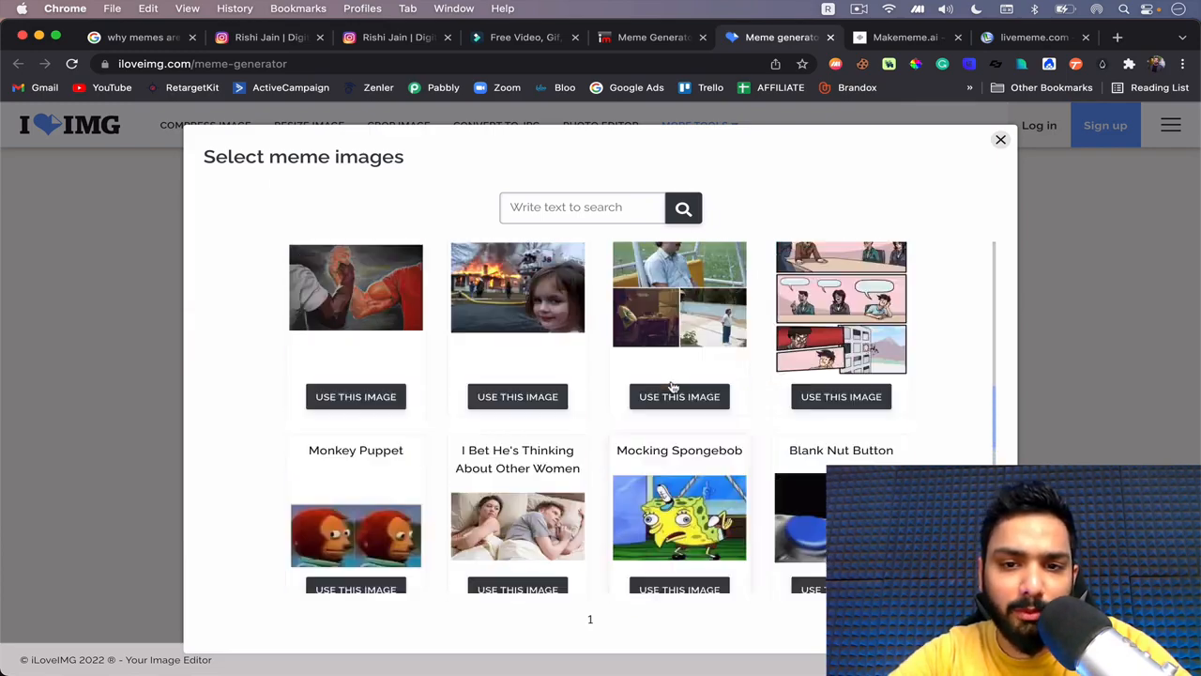
click(1001, 138)
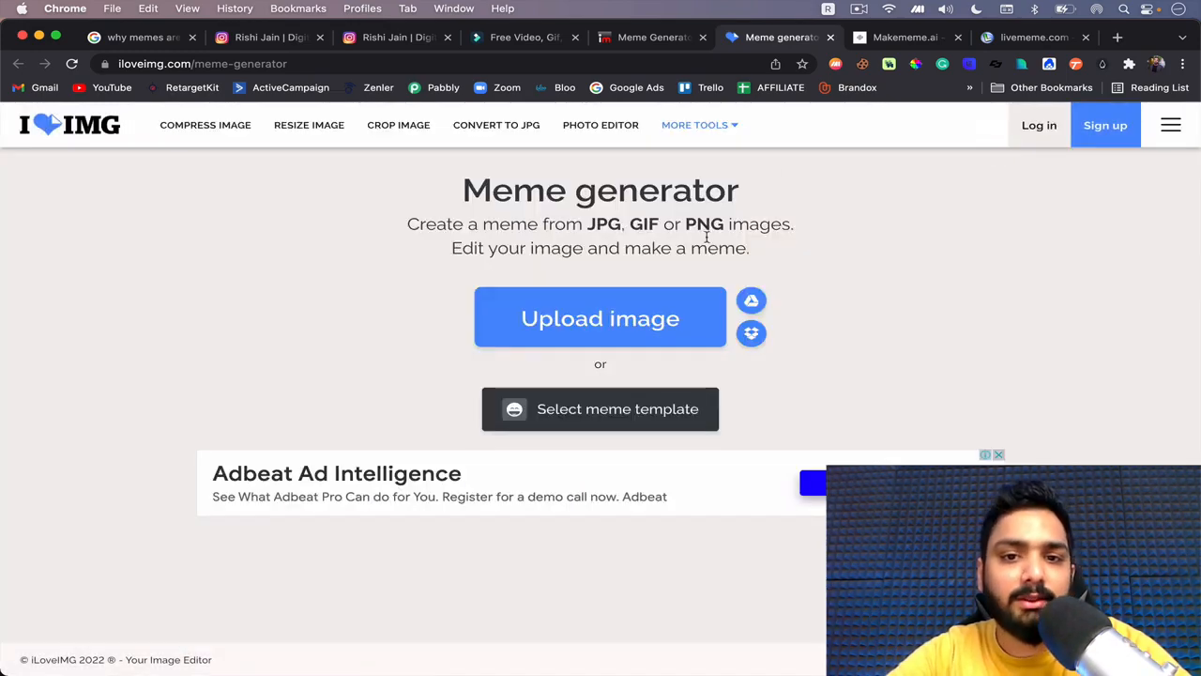
Step: Switch to Makememe.ai and generate a meme from the description "Traditional Marketing Vs Digital Marketing"
click(918, 41)
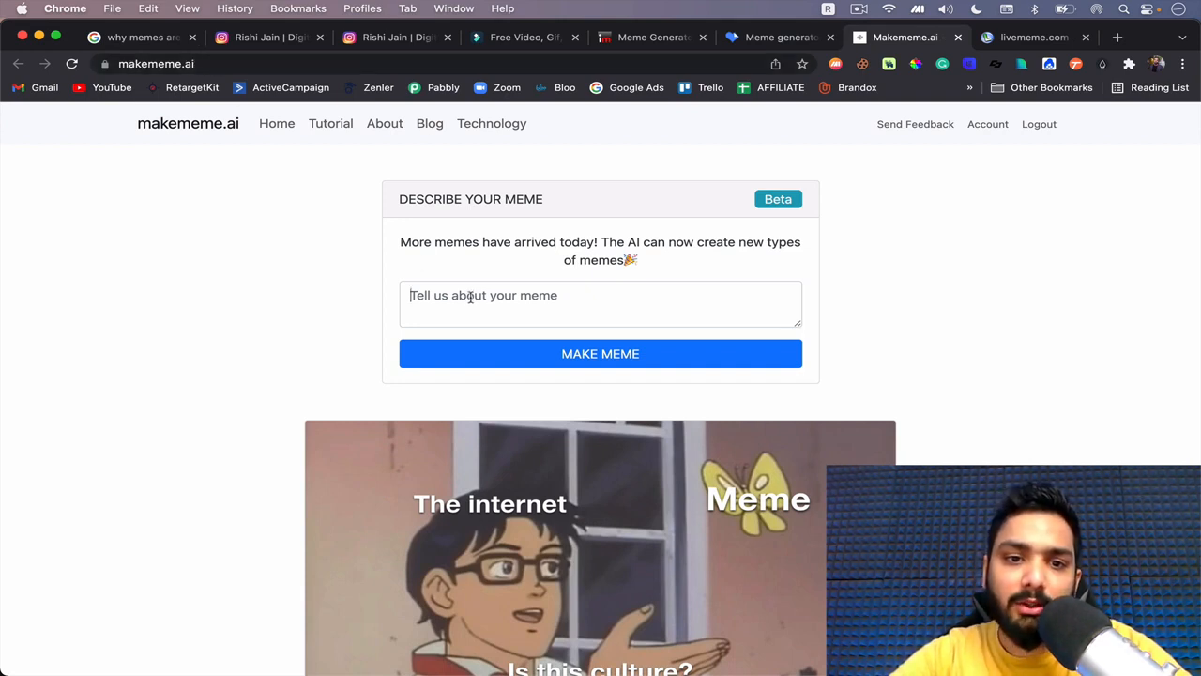
text(Tra)
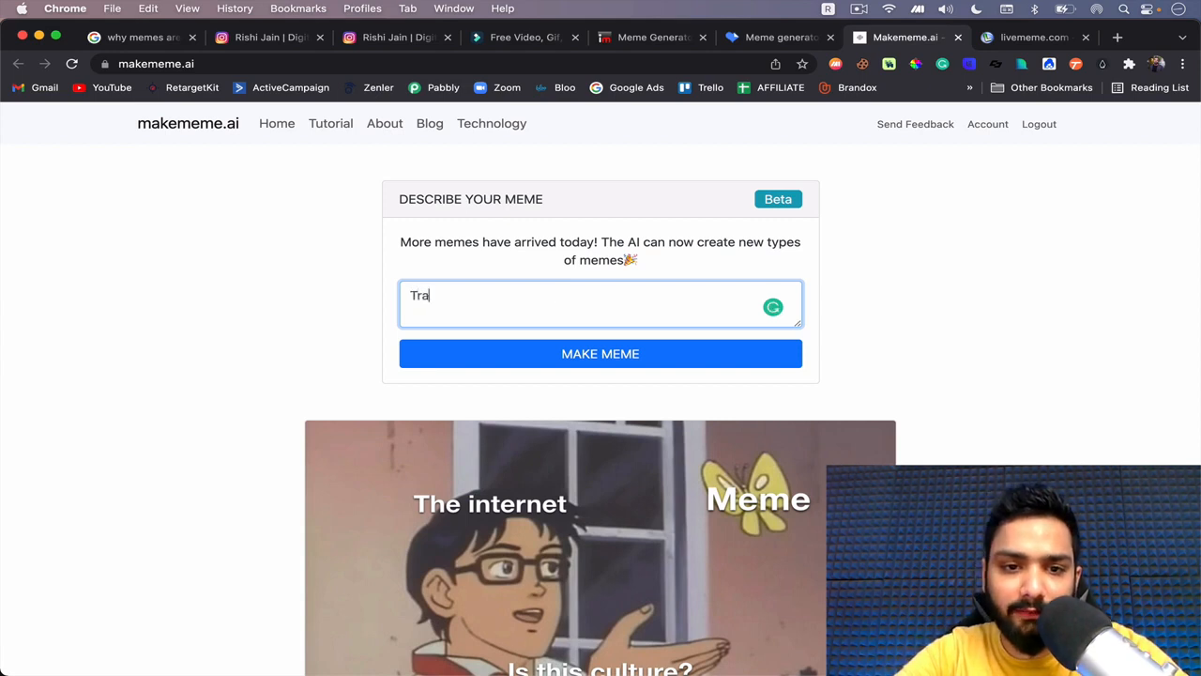
text(ditional )
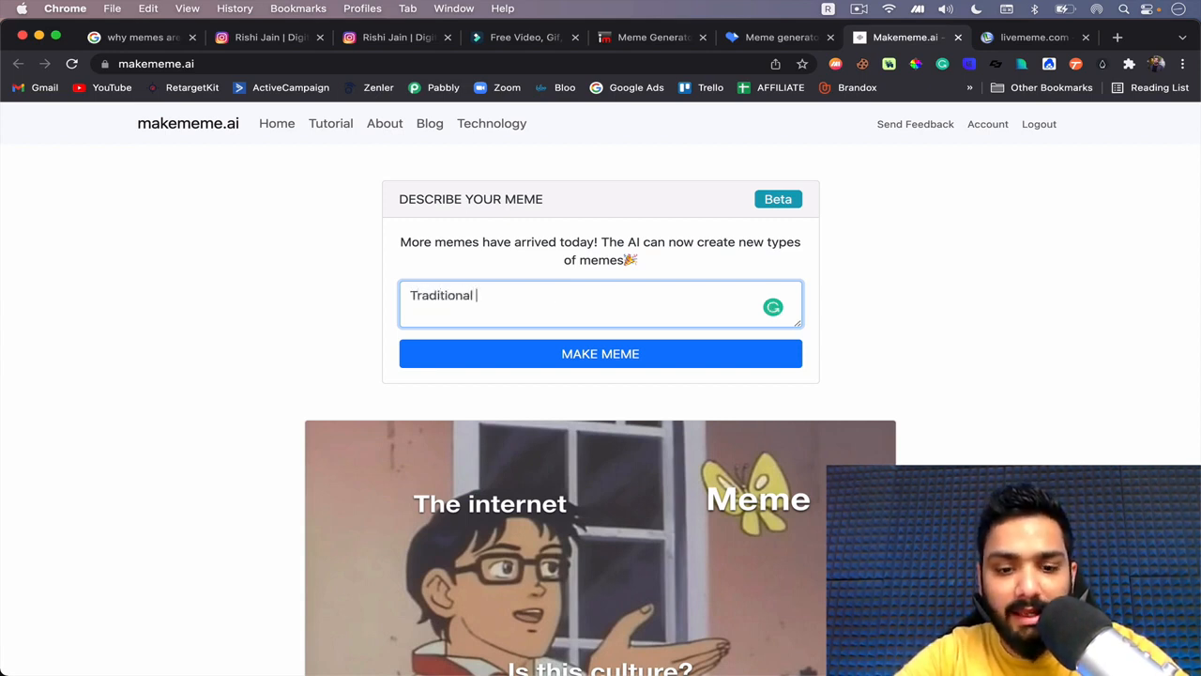
text(Marketing)
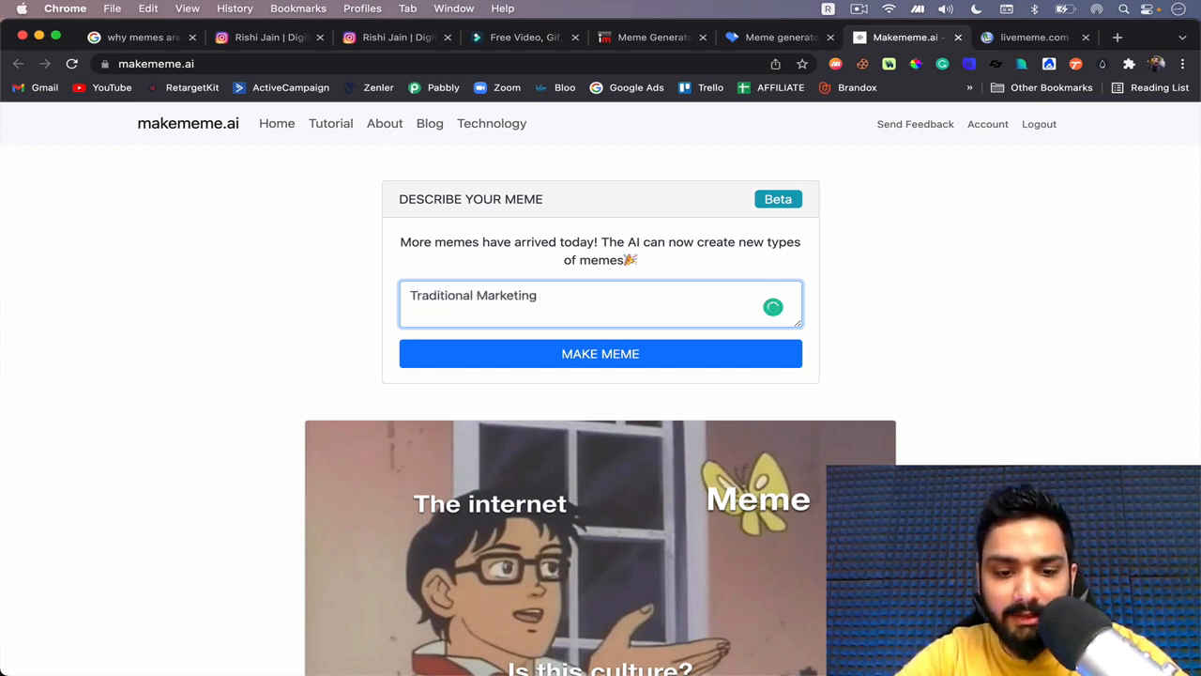
text( Vs Digital M)
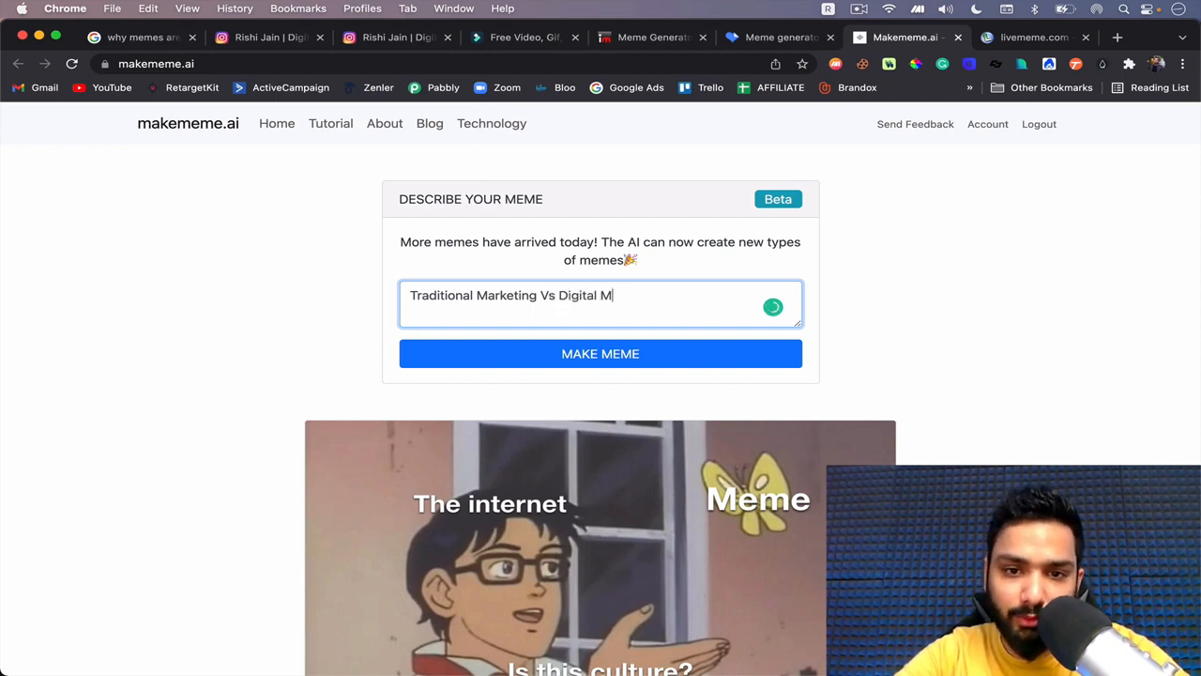
text(arketing)
click(393, 299)
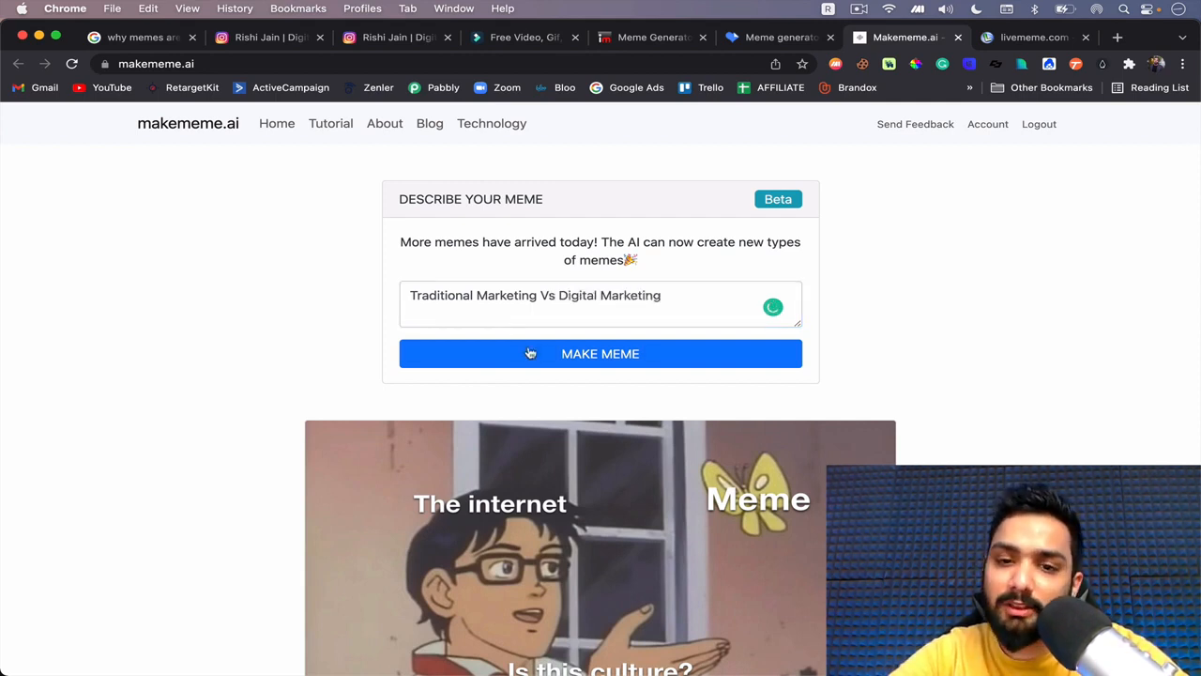
click(533, 352)
click(536, 354)
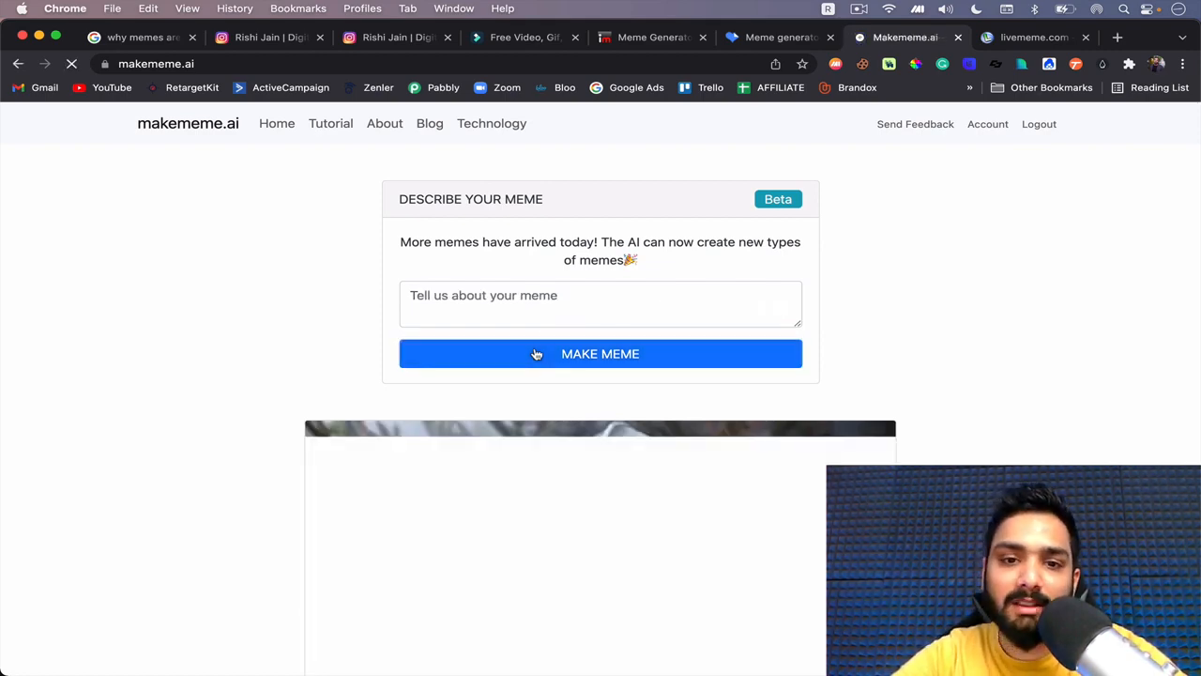
Step: Examine both panels of the generated Traditional Marketing versus Digital Marketing knight meme
scroll(536, 354, down, 3)
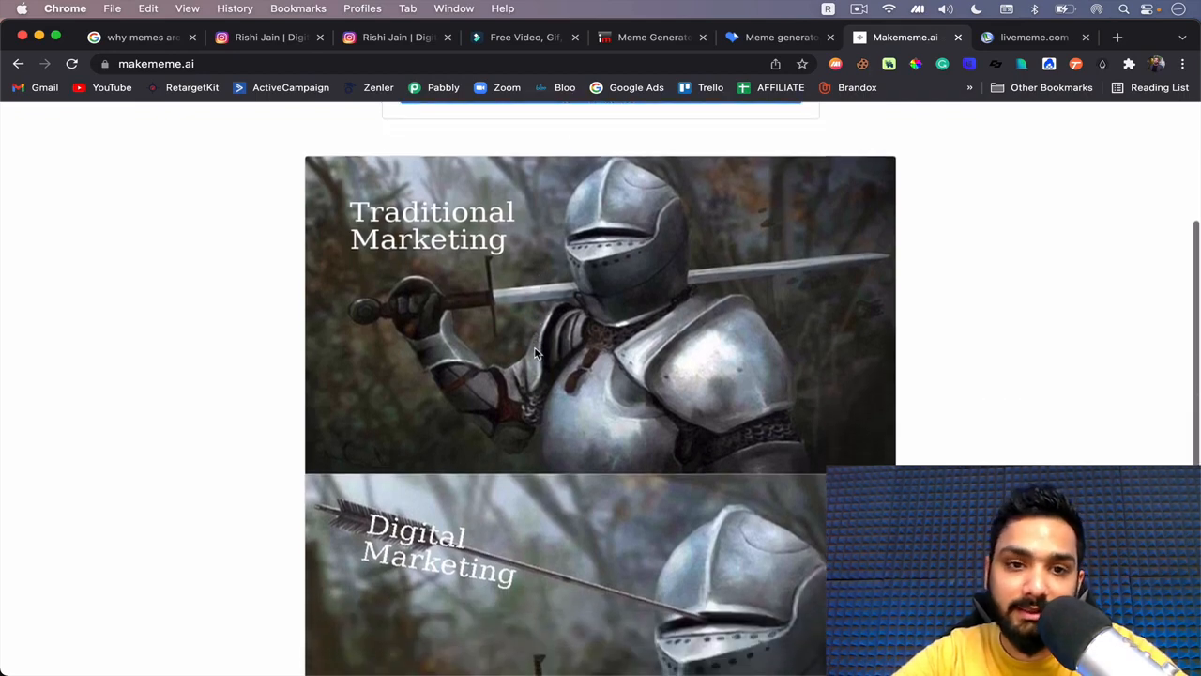
scroll(535, 353, down, 4)
scroll(534, 353, down, 1)
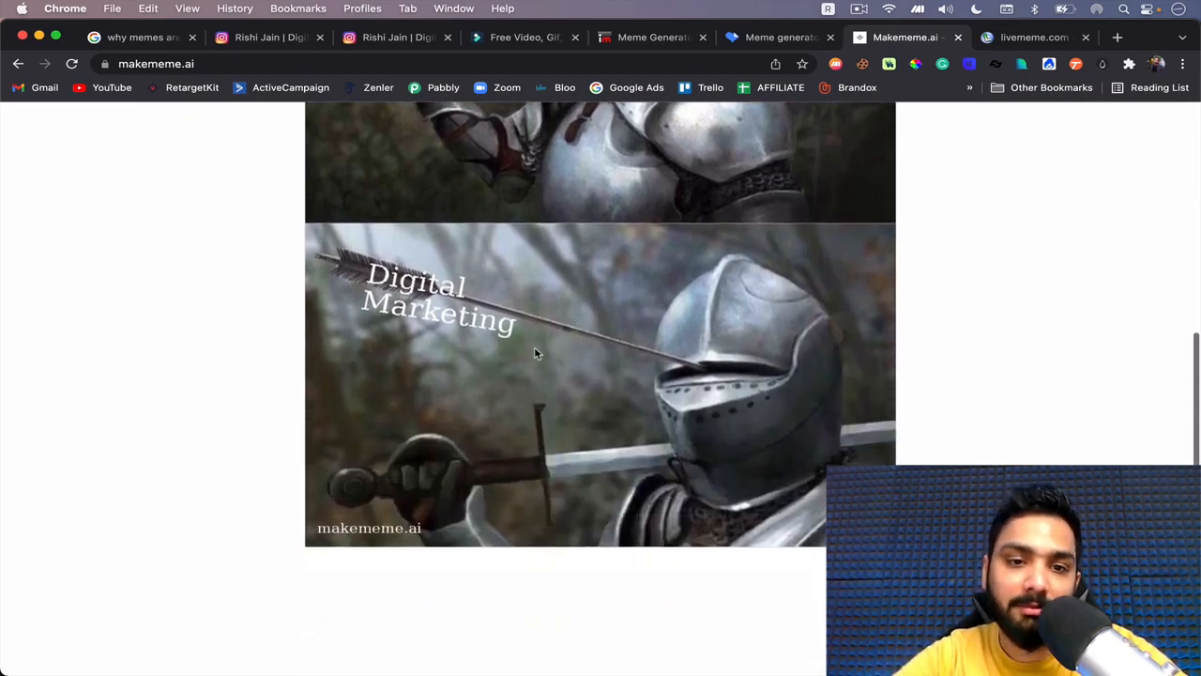
scroll(534, 352, up, 5)
scroll(536, 354, down, 8)
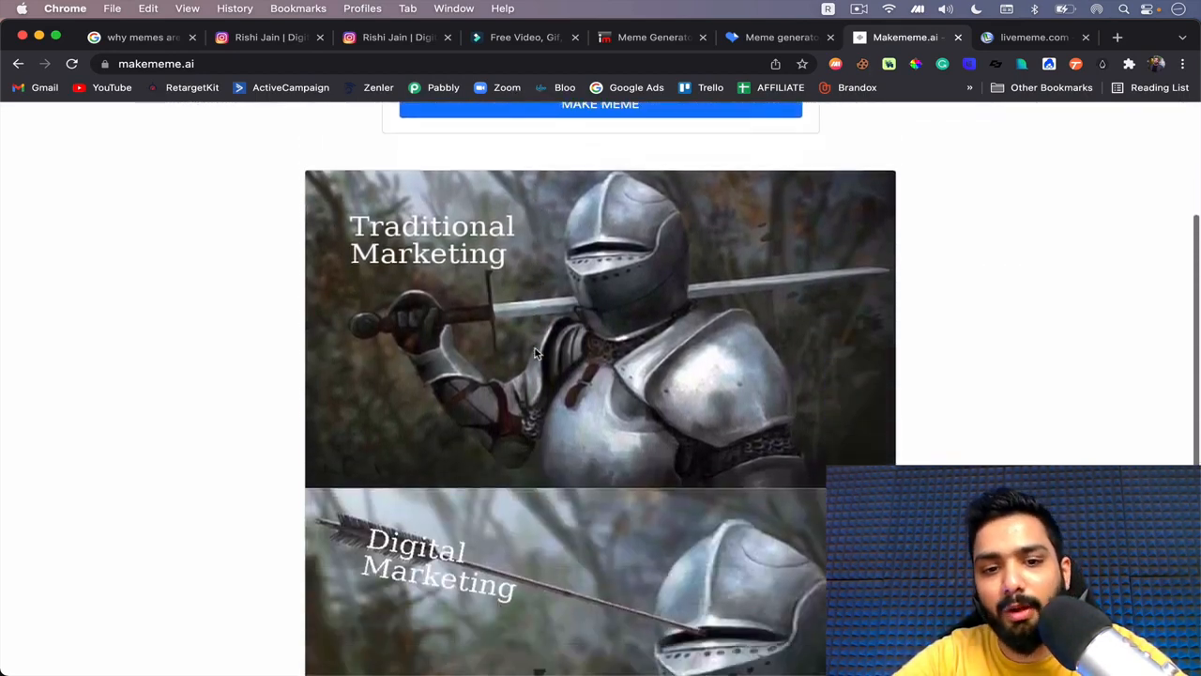
scroll(536, 354, up, 5)
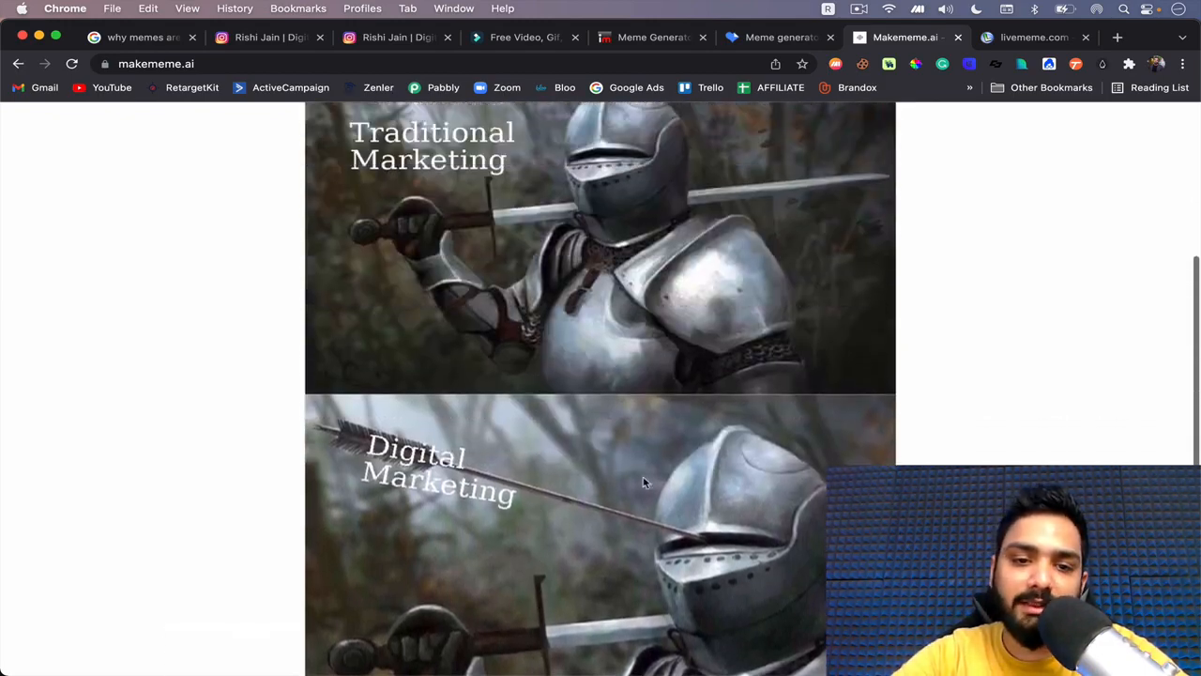
scroll(648, 480, up, 5)
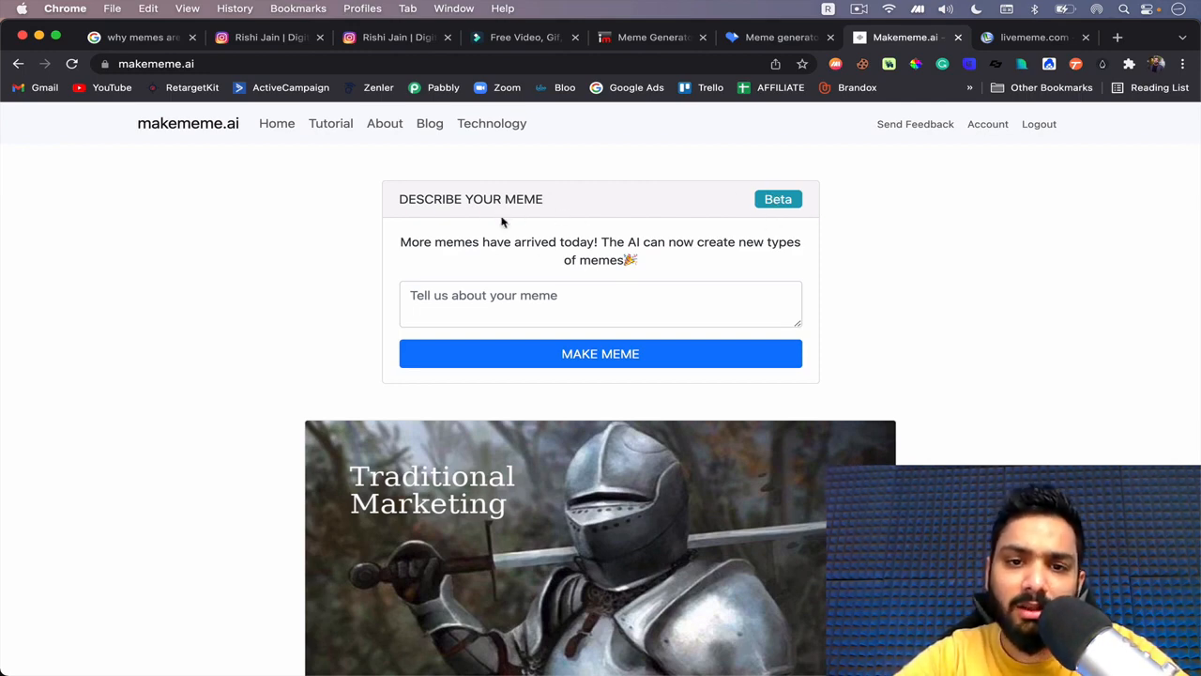
Step: Generate another meme from the description "content marketing is pretty awesome" and look over the full image
click(500, 306)
text(cont)
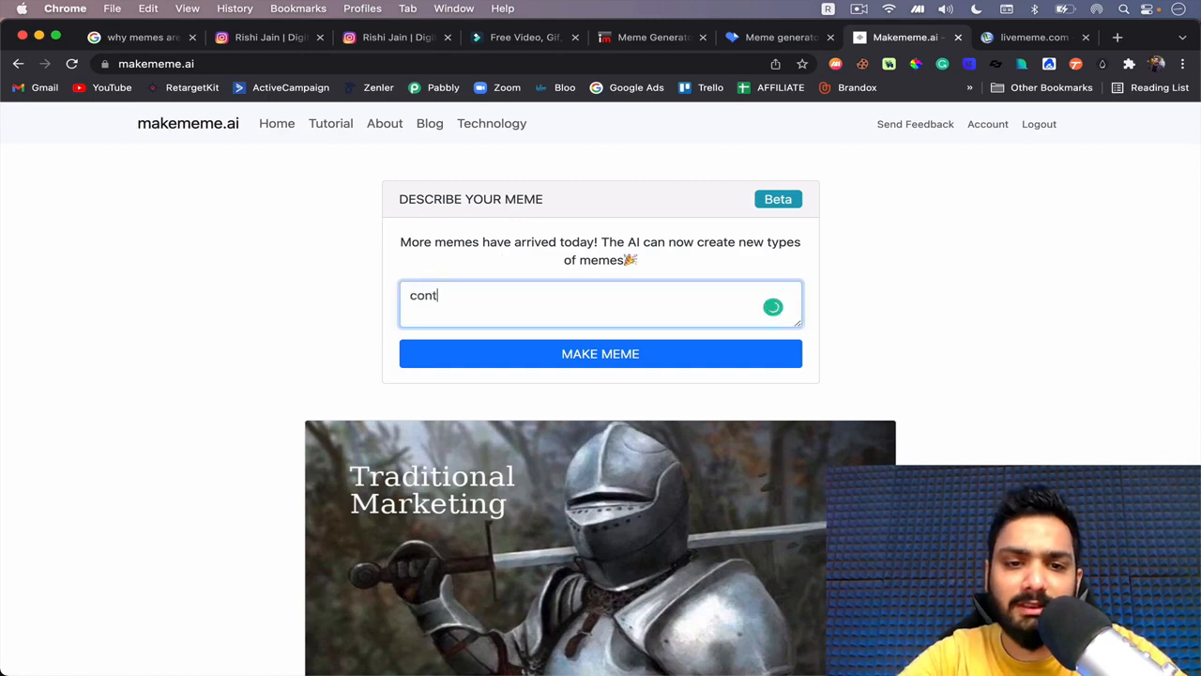
text(ent marketing is )
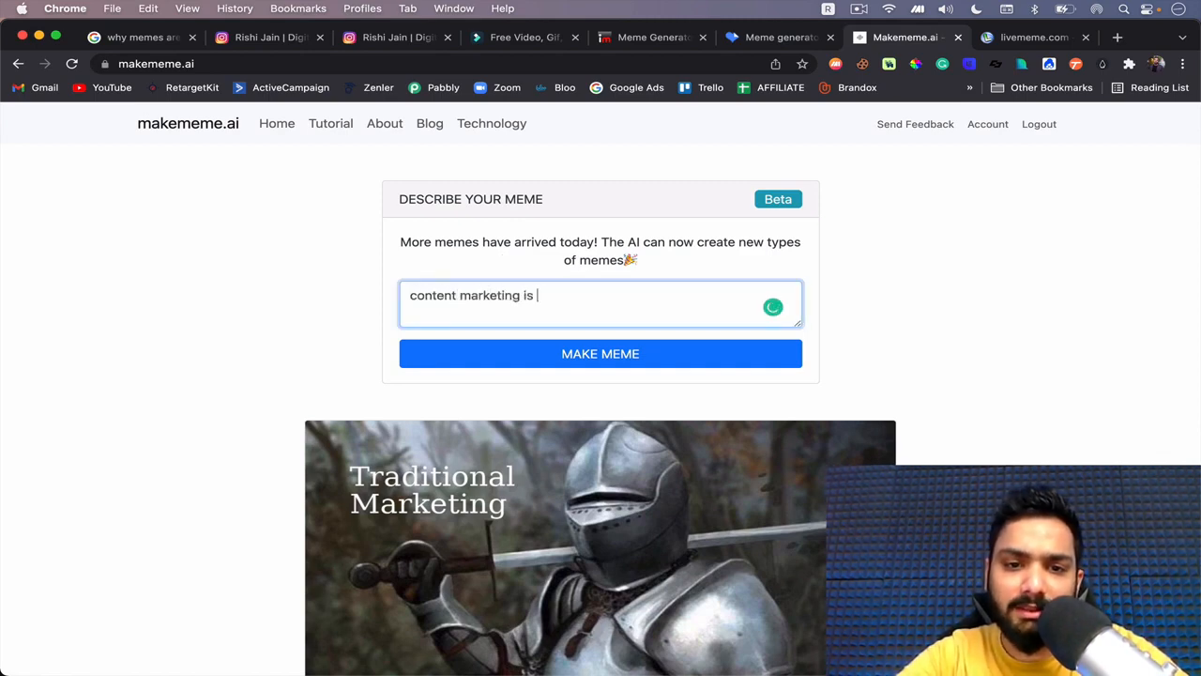
text(pretty awesome)
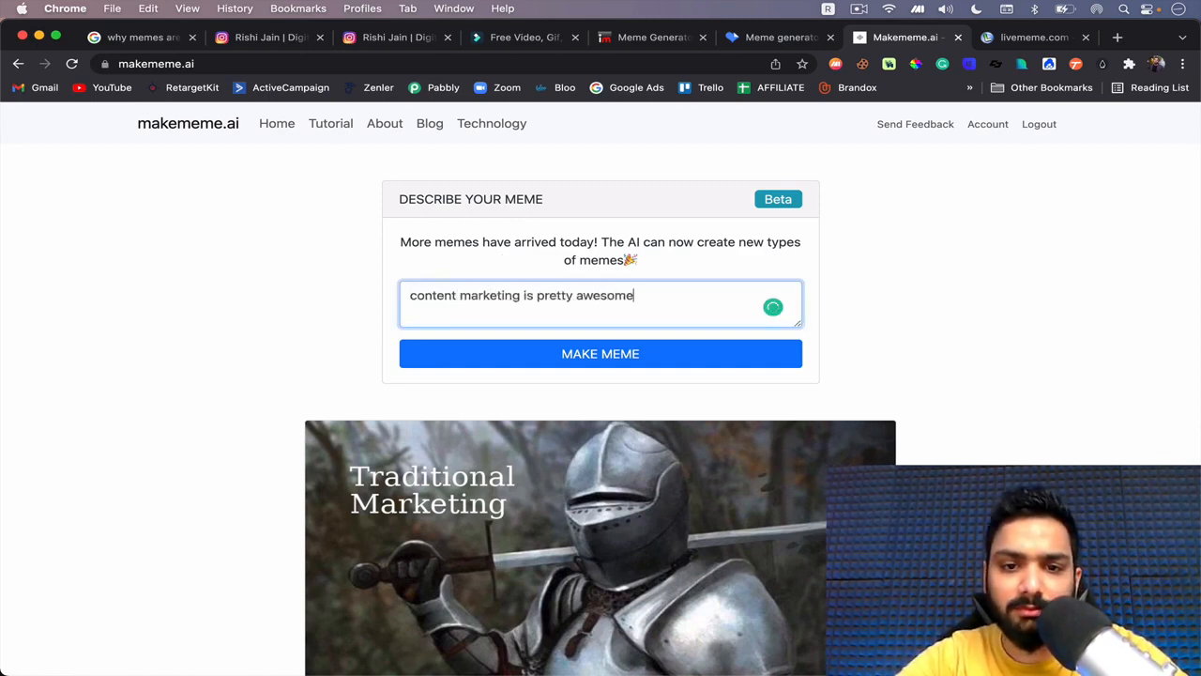
click(568, 349)
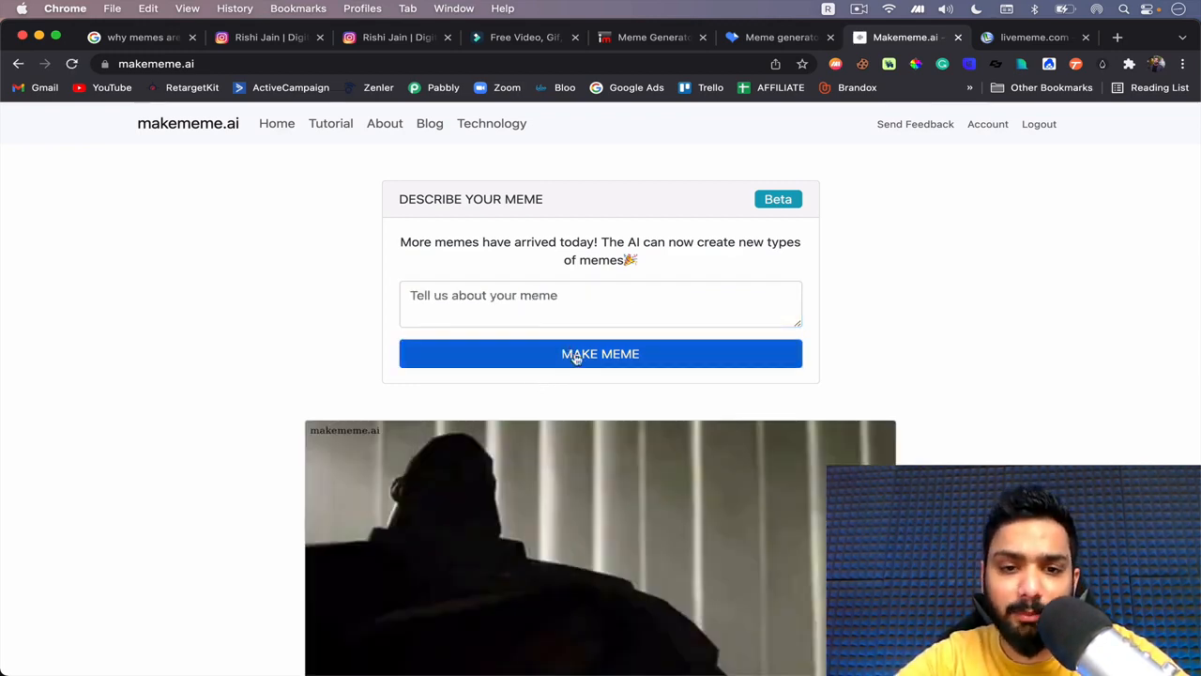
scroll(575, 359, down, 3)
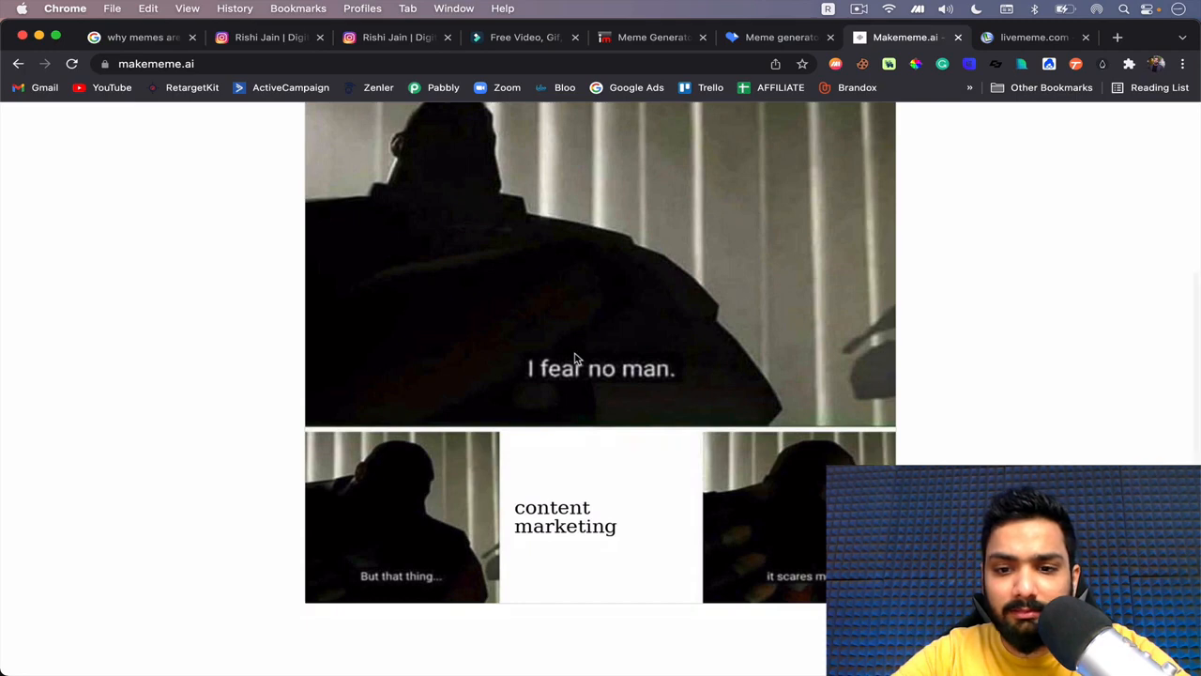
scroll(576, 359, up, 5)
scroll(573, 357, down, 4)
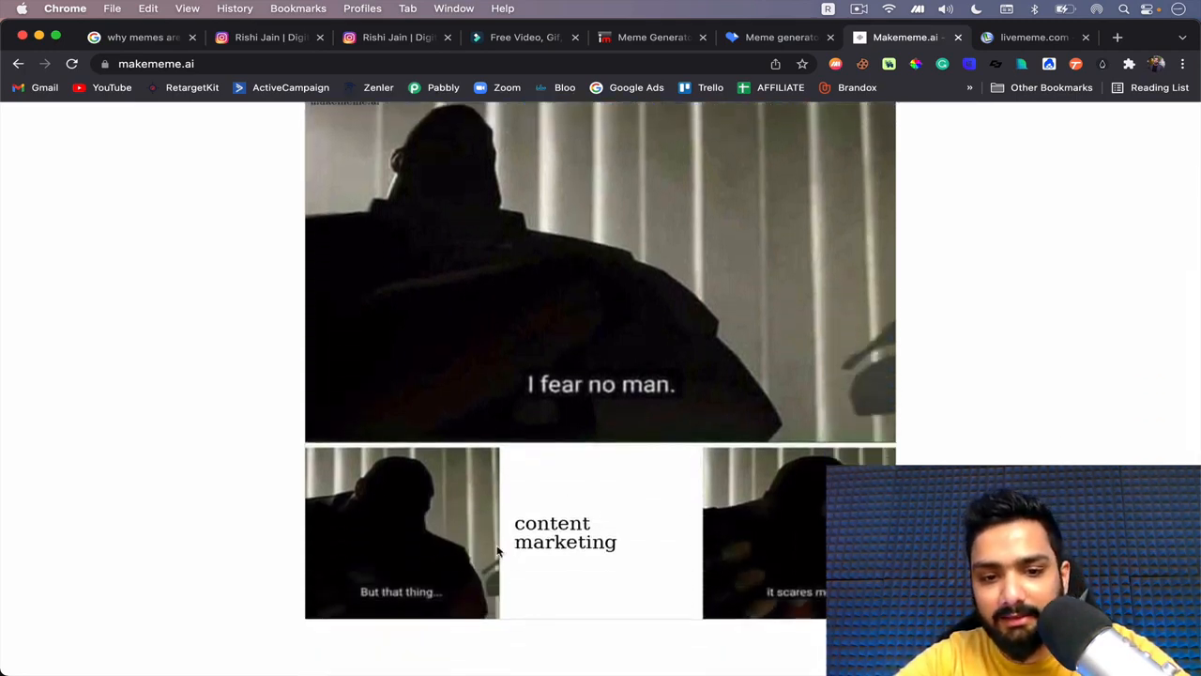
scroll(600, 375, up, 5)
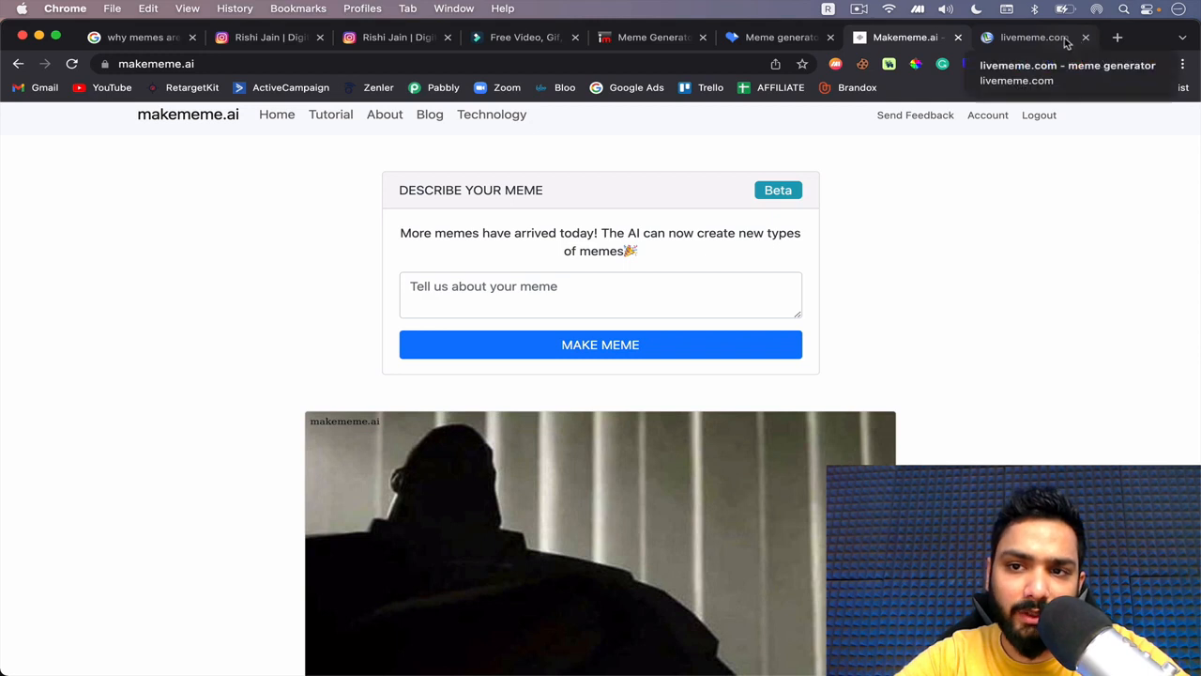
Step: Switch to livememe.com and caption the Confession Bear template with top text "Traditional" and bottom text "Digital"
click(1032, 37)
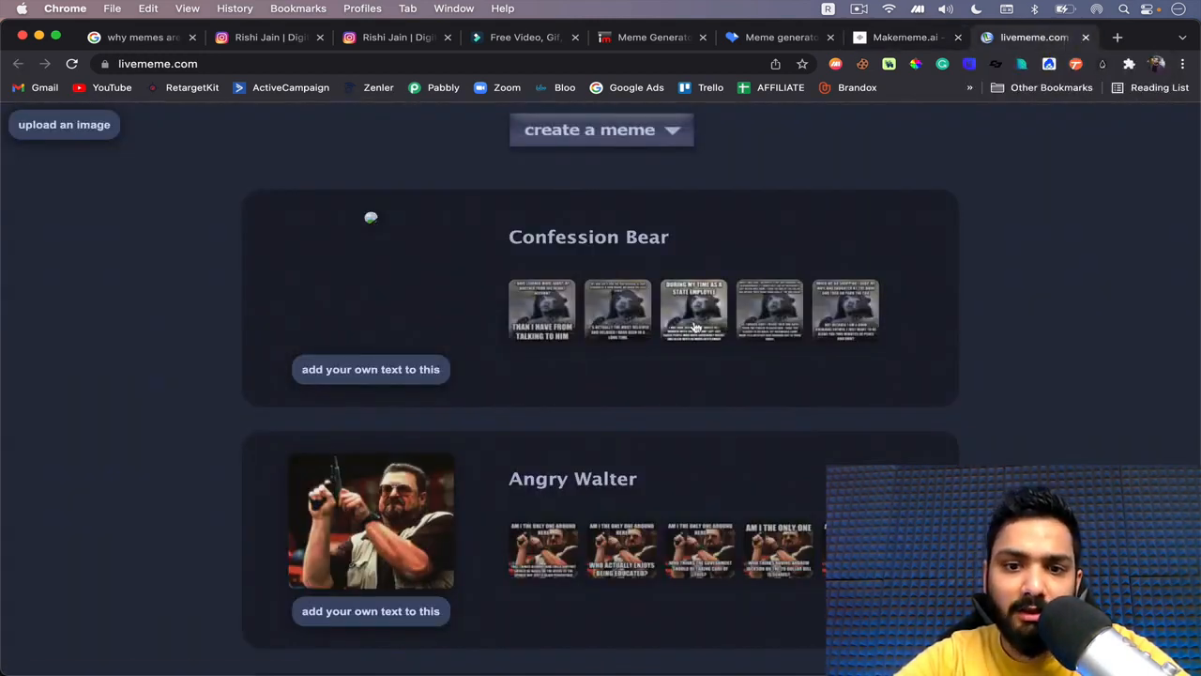
click(405, 369)
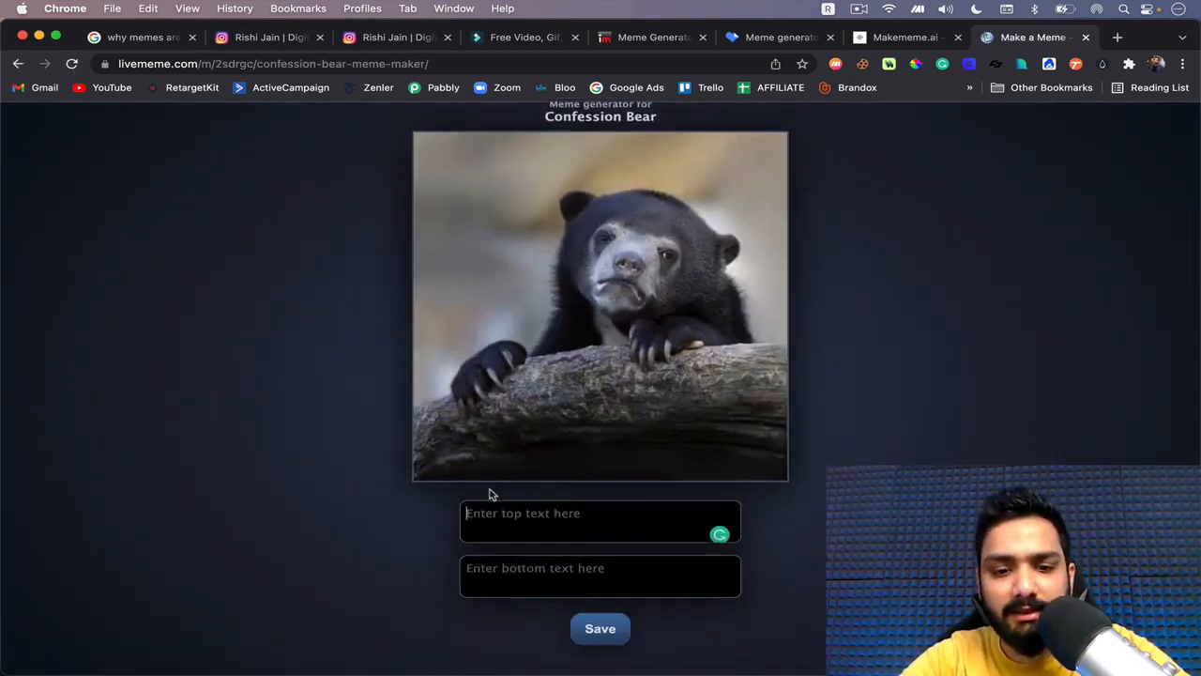
text(Trad)
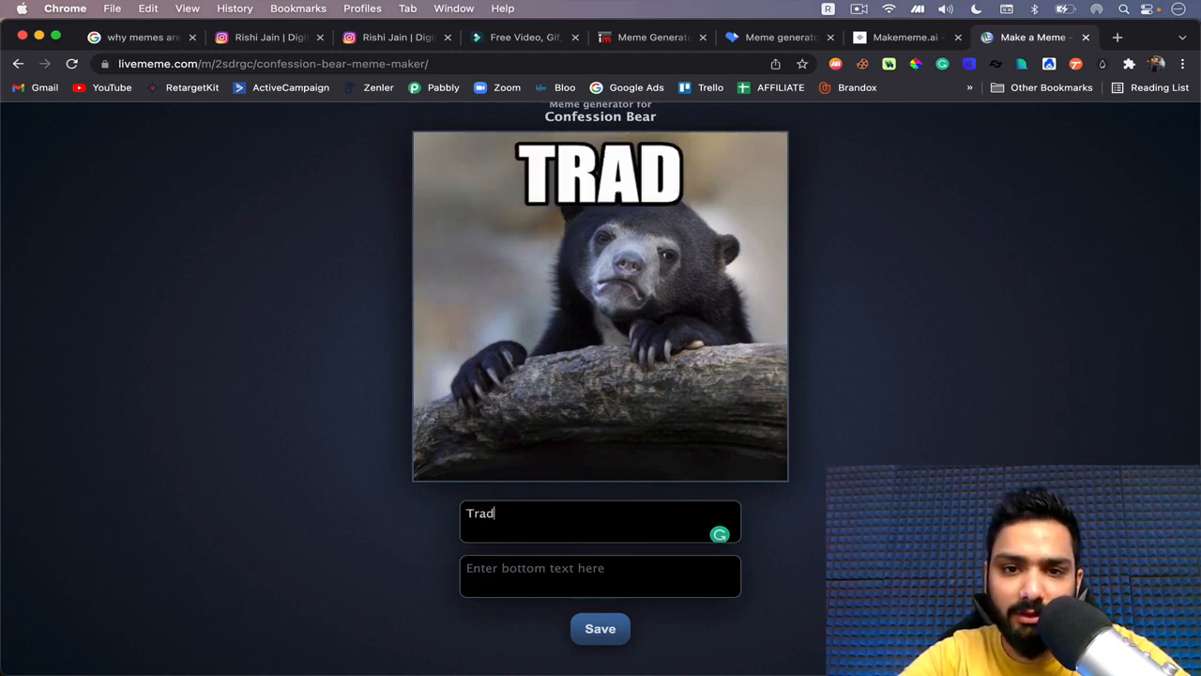
text(itional)
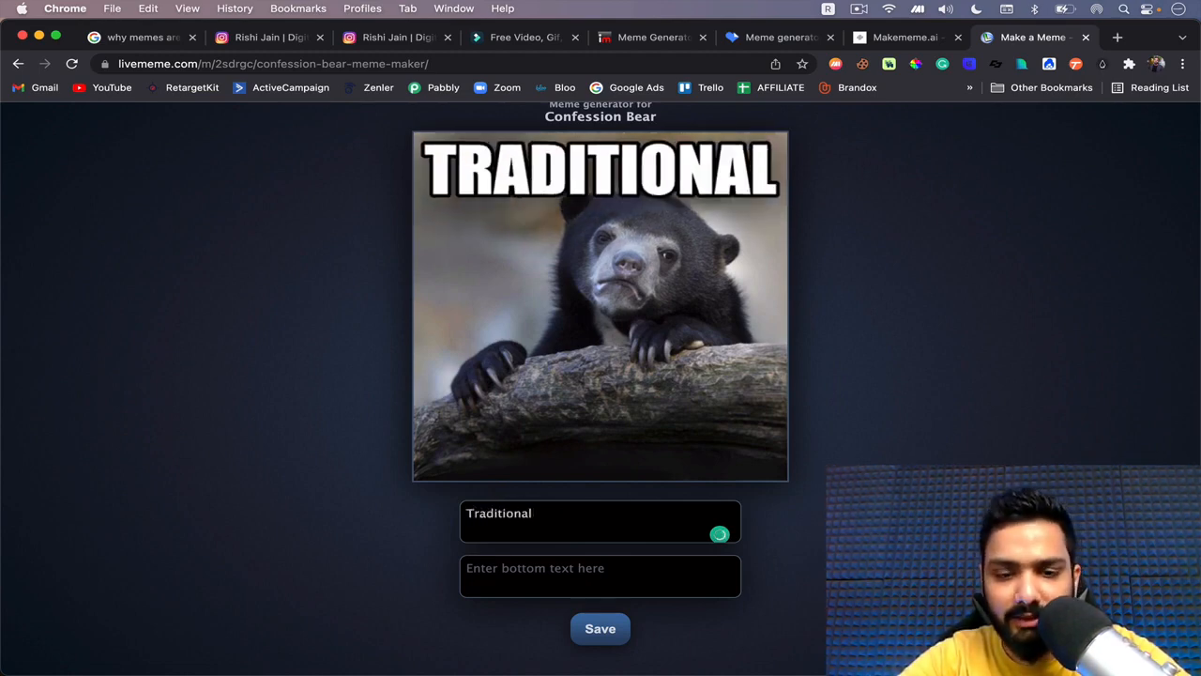
click(501, 572)
text(Digital)
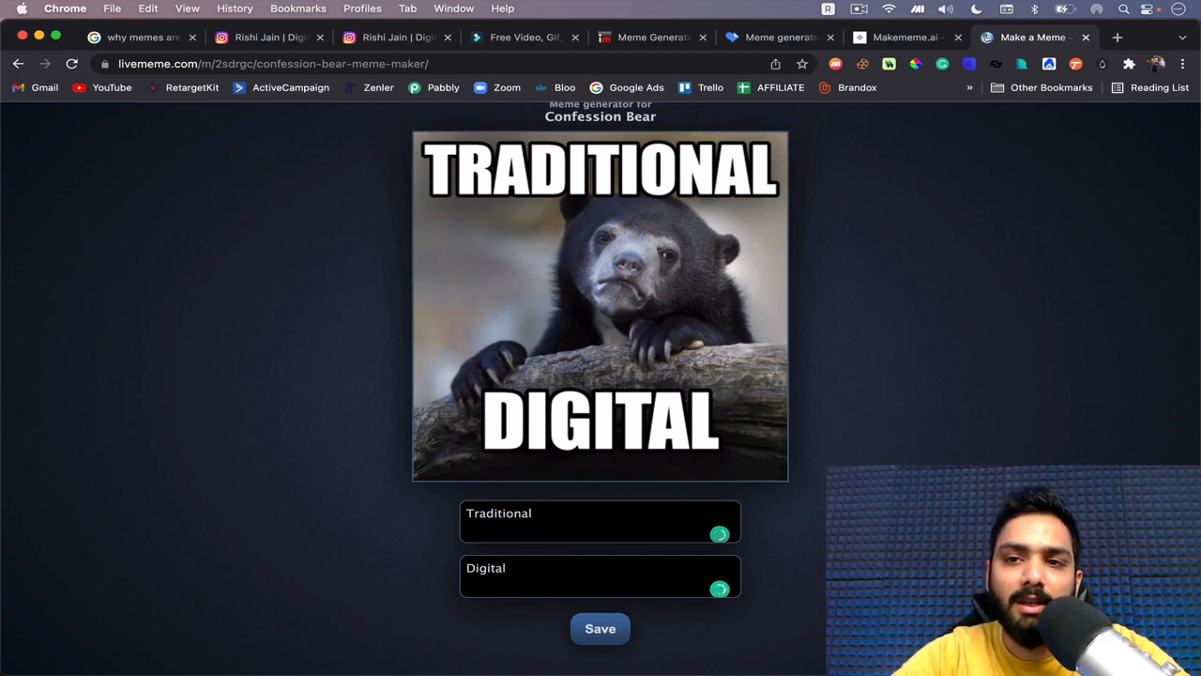